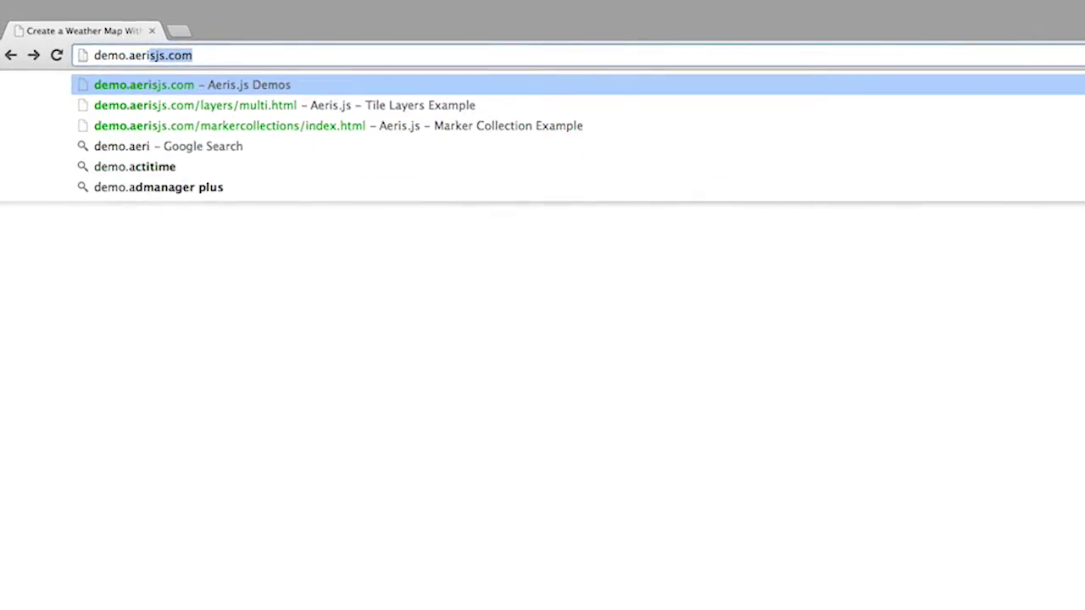
Step: Enter demo.aerisjs.com in a new Chrome tab's address bar
text(sjs.co)
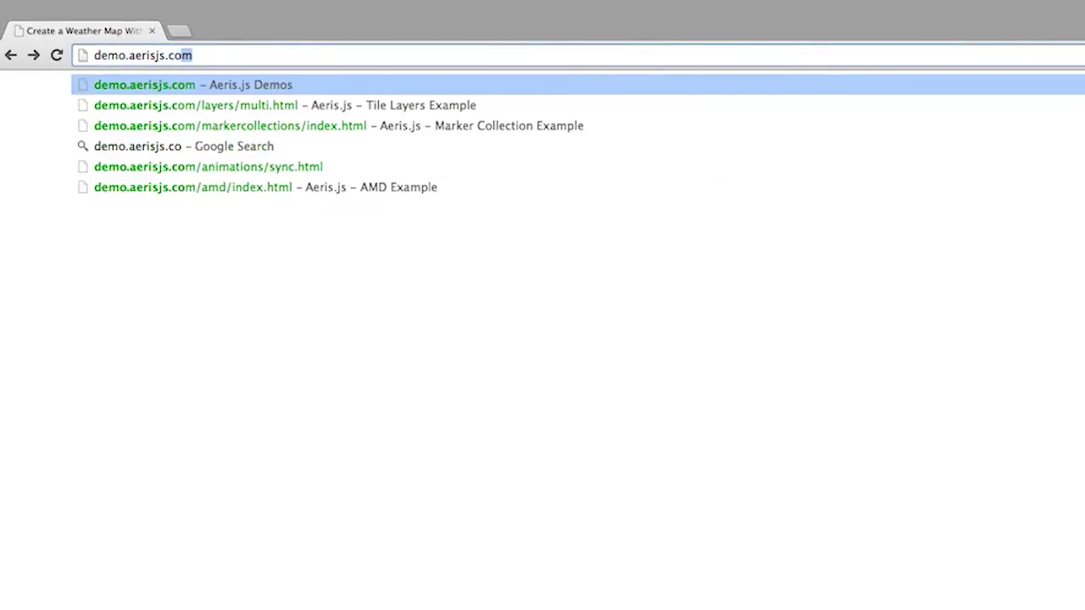
Step: Load the Aeris.js demos site and open the Tile Layers (multiple) example
key(Return)
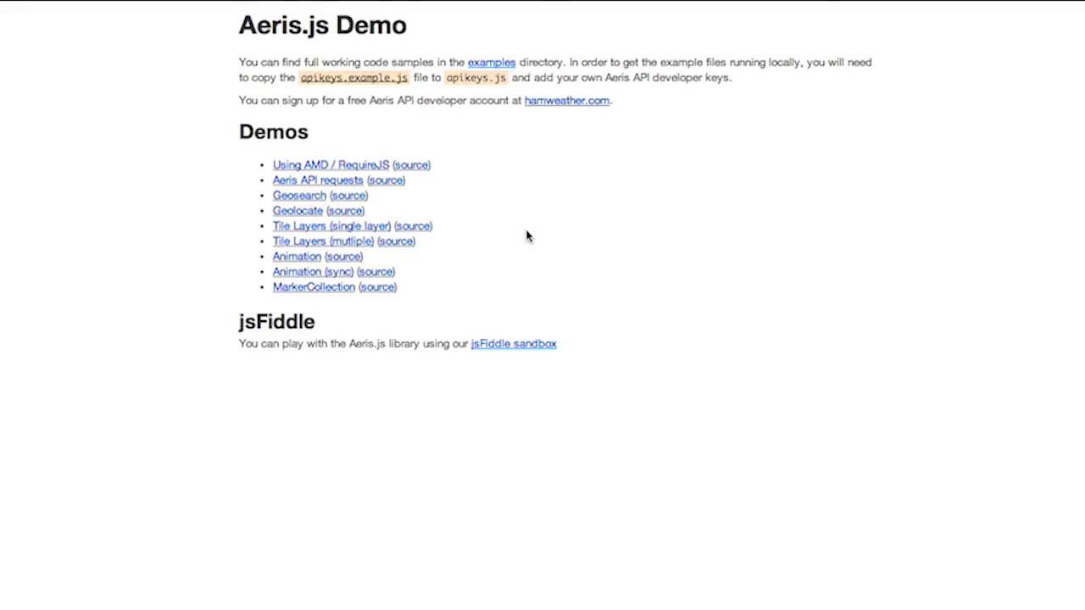
click(352, 245)
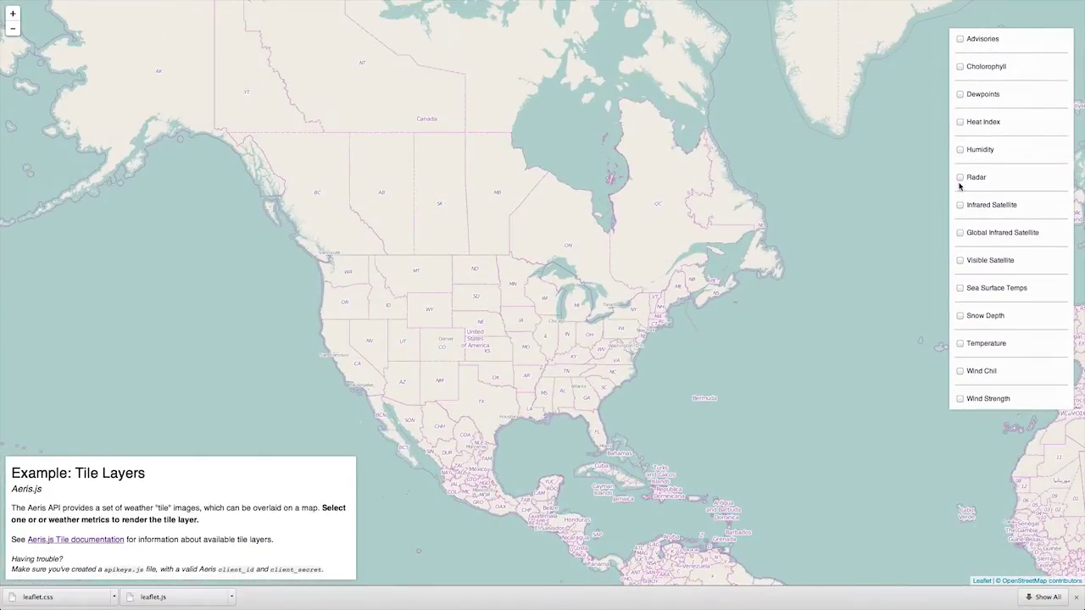
click(1076, 596)
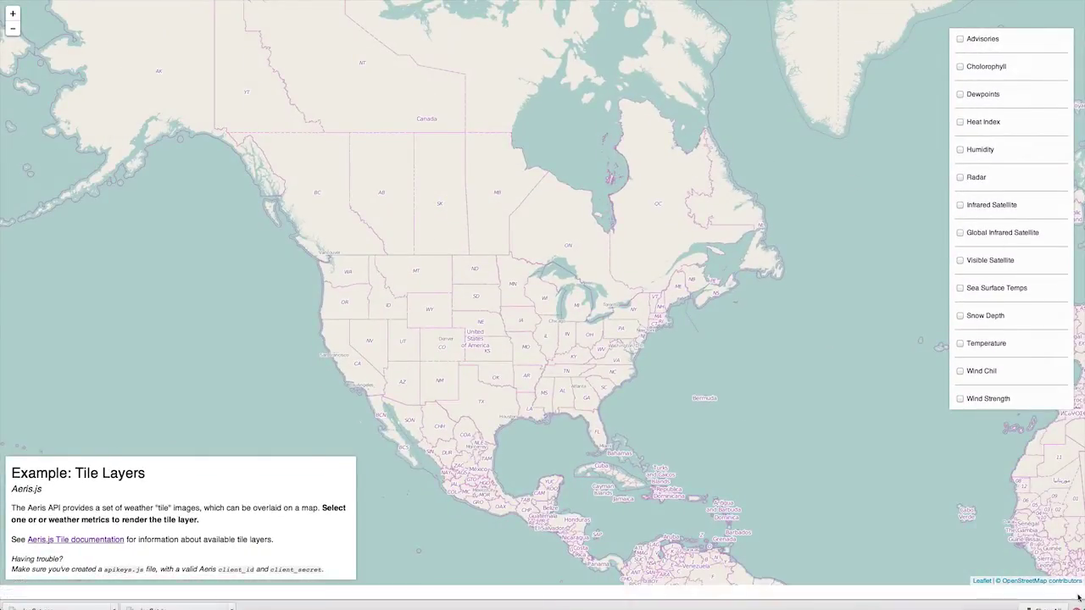
Step: Stack Radar, Visible Satellite and Sea Surface Temps layers, then view the example's multi.html source
click(960, 177)
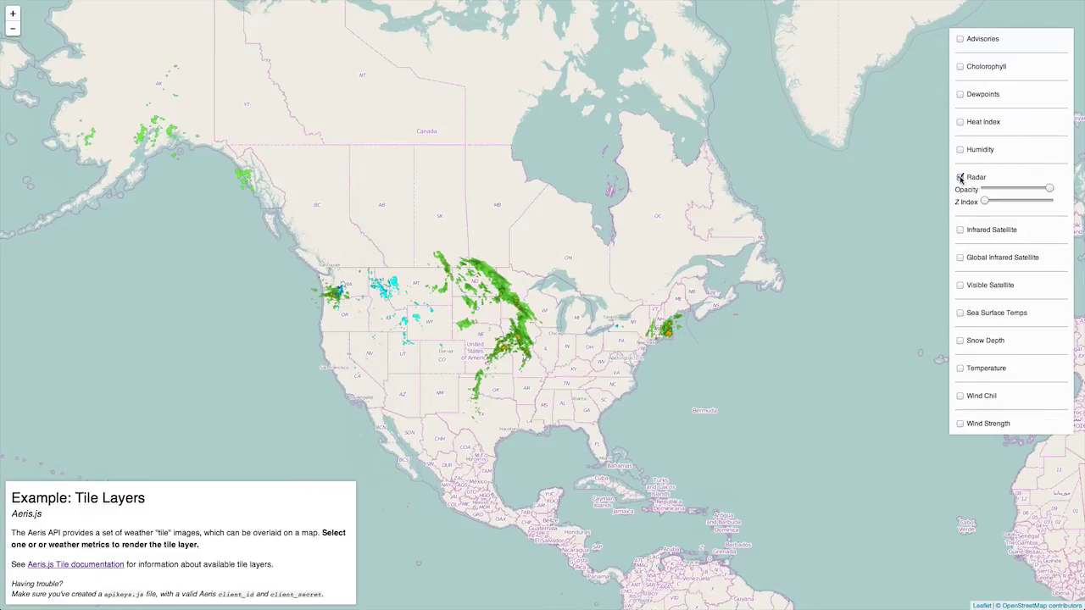
click(960, 286)
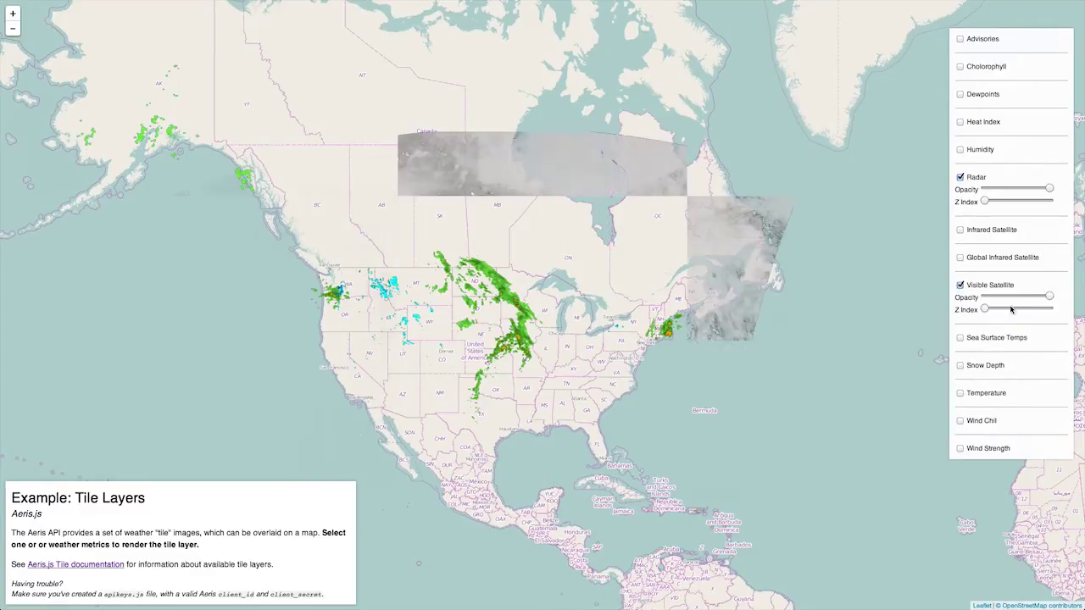
click(961, 338)
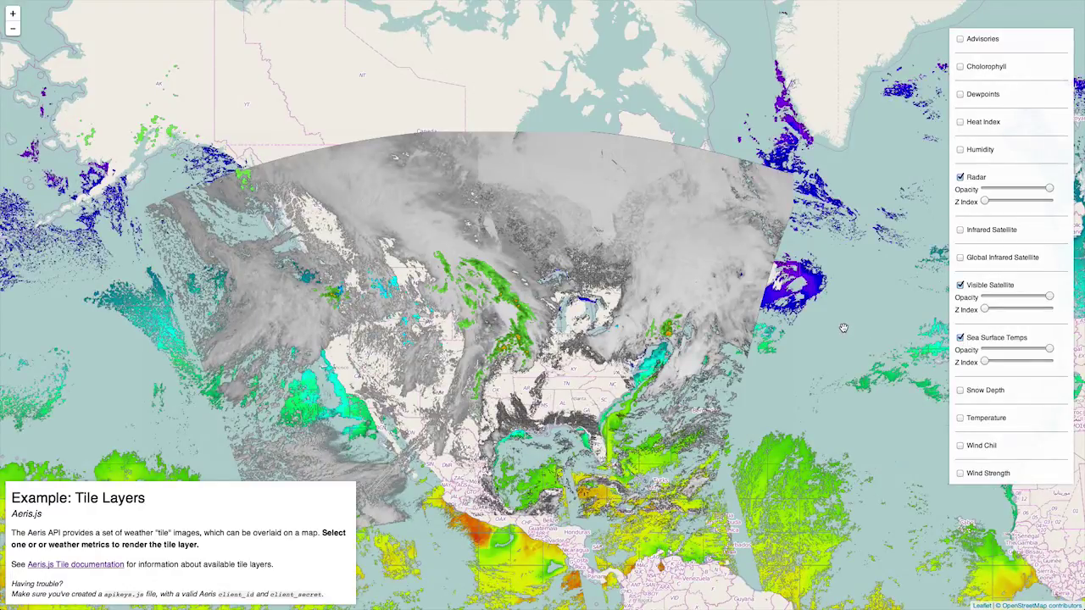
click(9, 42)
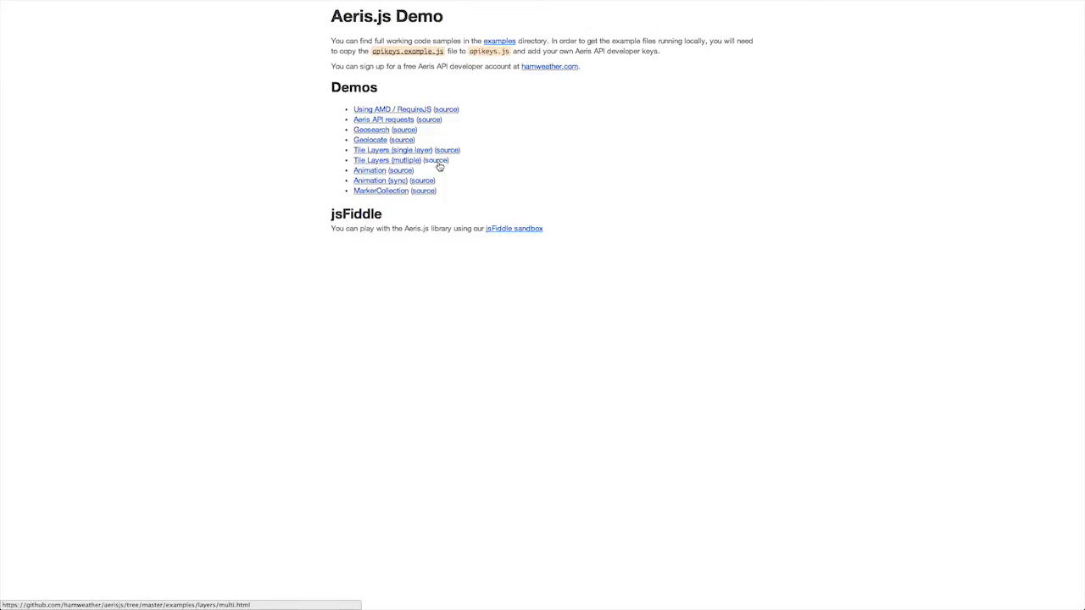
click(437, 163)
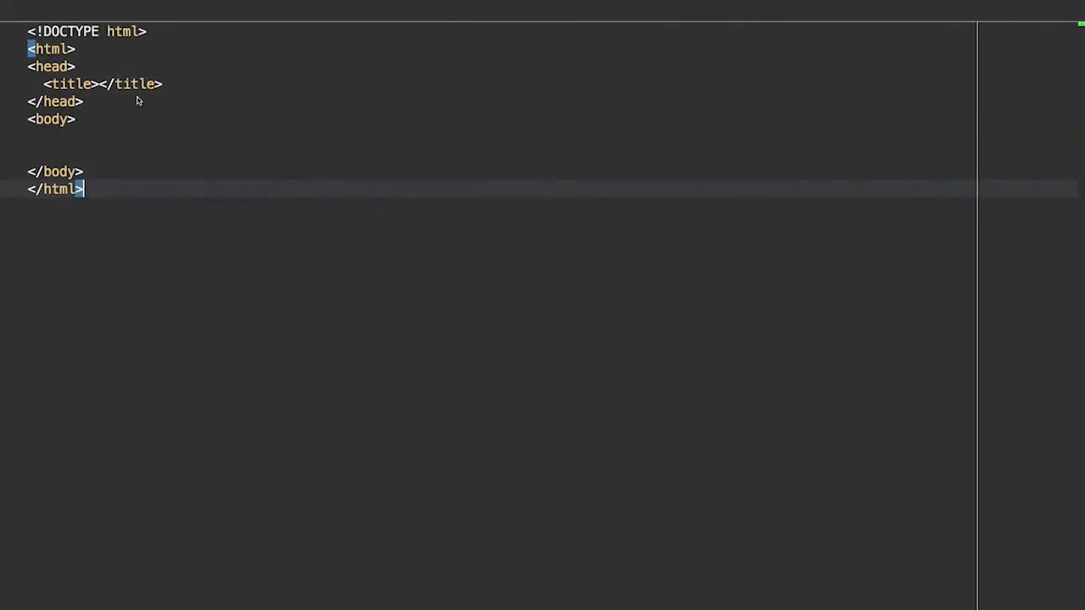
Step: Title the page 'Create a Weather Map with Aeris.js' and open blank lines below the title
click(99, 84)
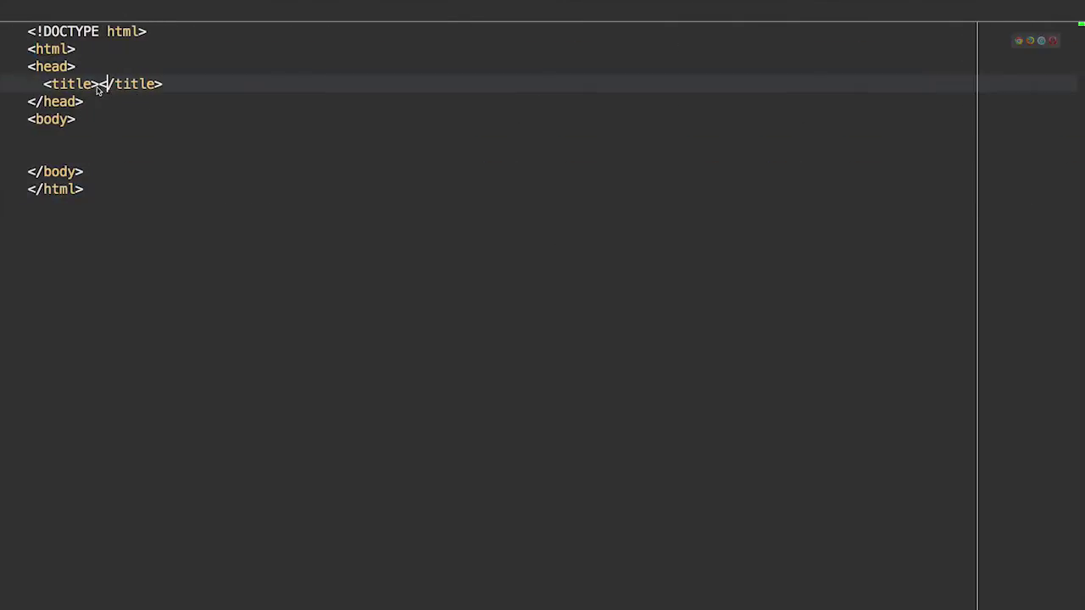
text(Cr)
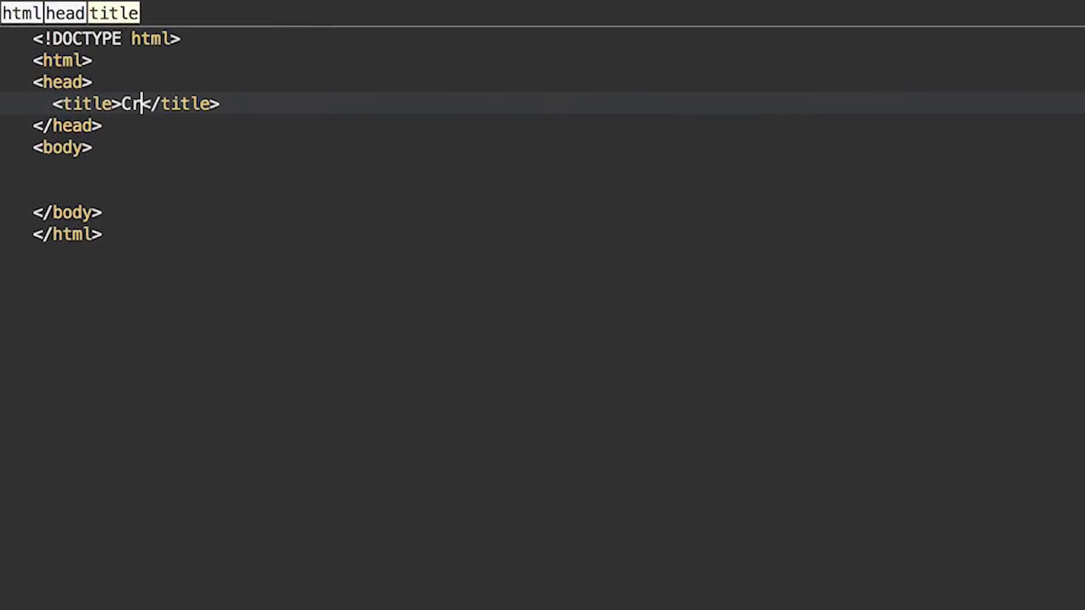
text(eate a Weather )
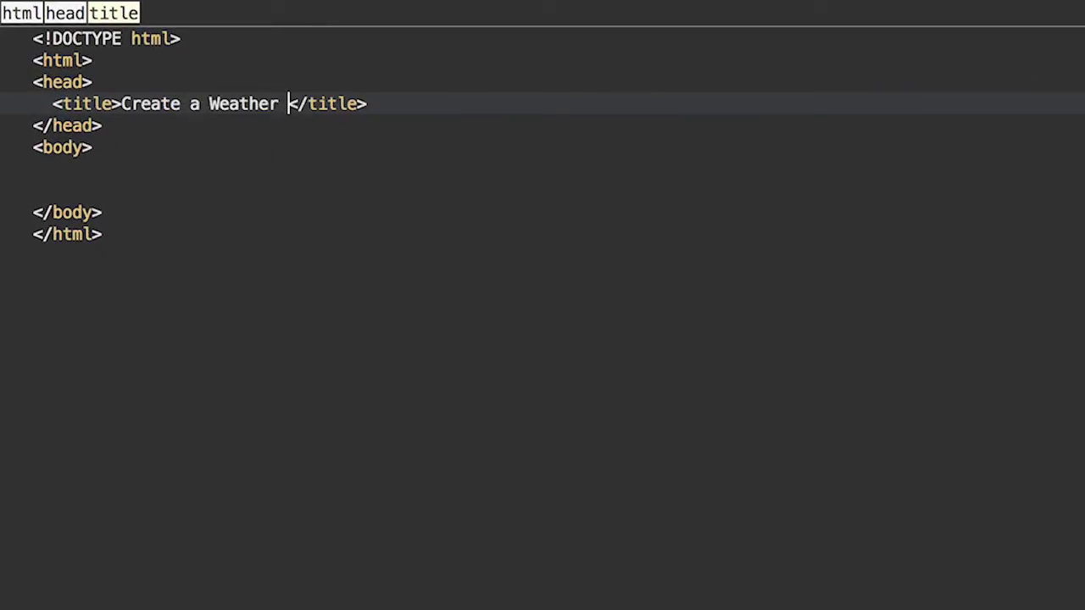
text(Map with aeri)
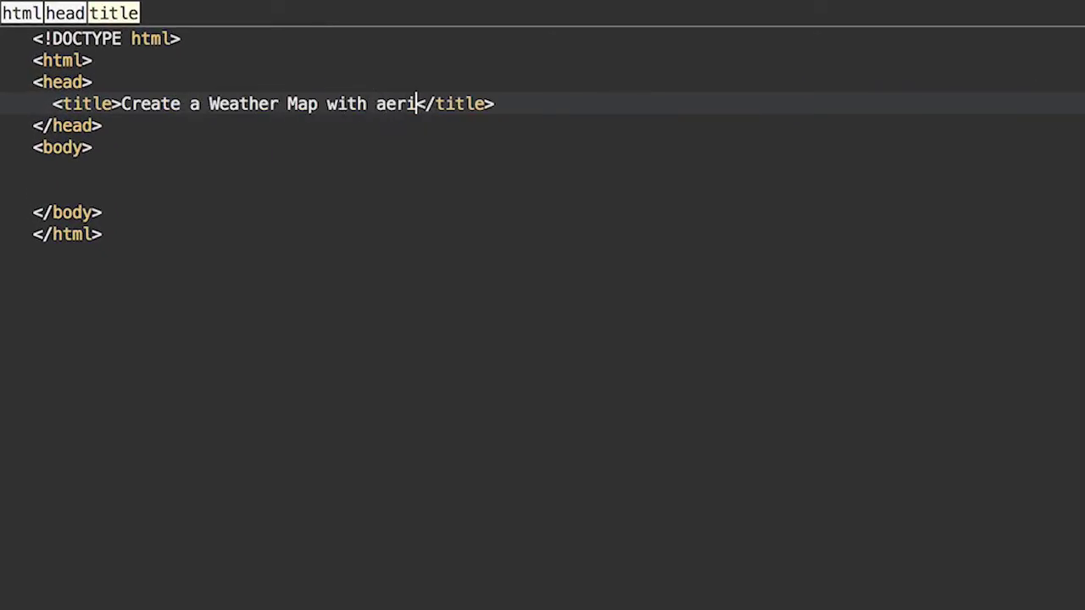
key(BackSpace)
key(BackSpace)
key(BackSpace)
key(BackSpace)
text(Aeris.)
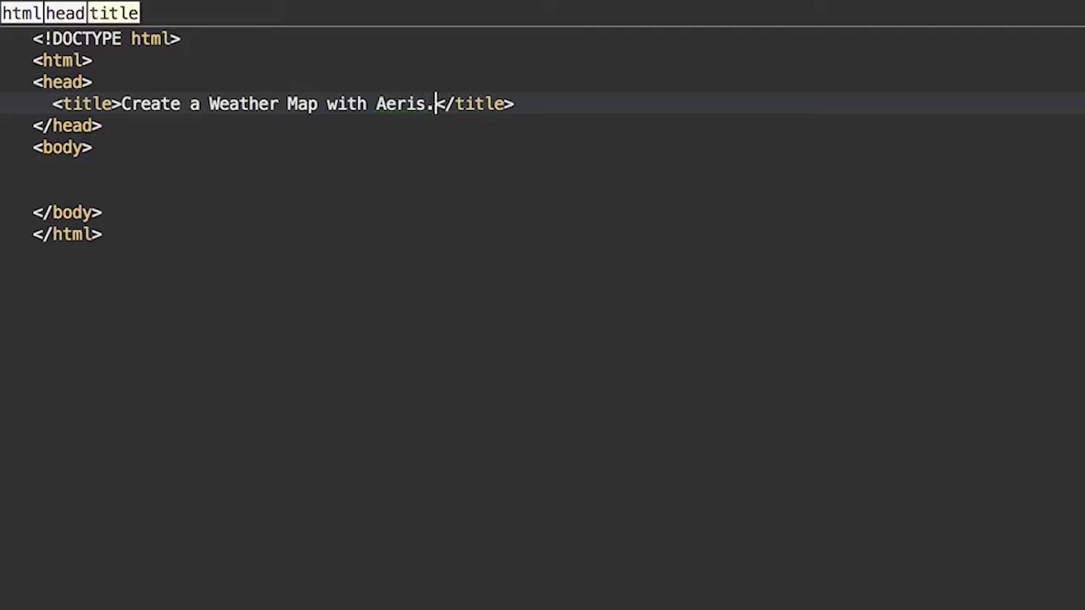
text(js)
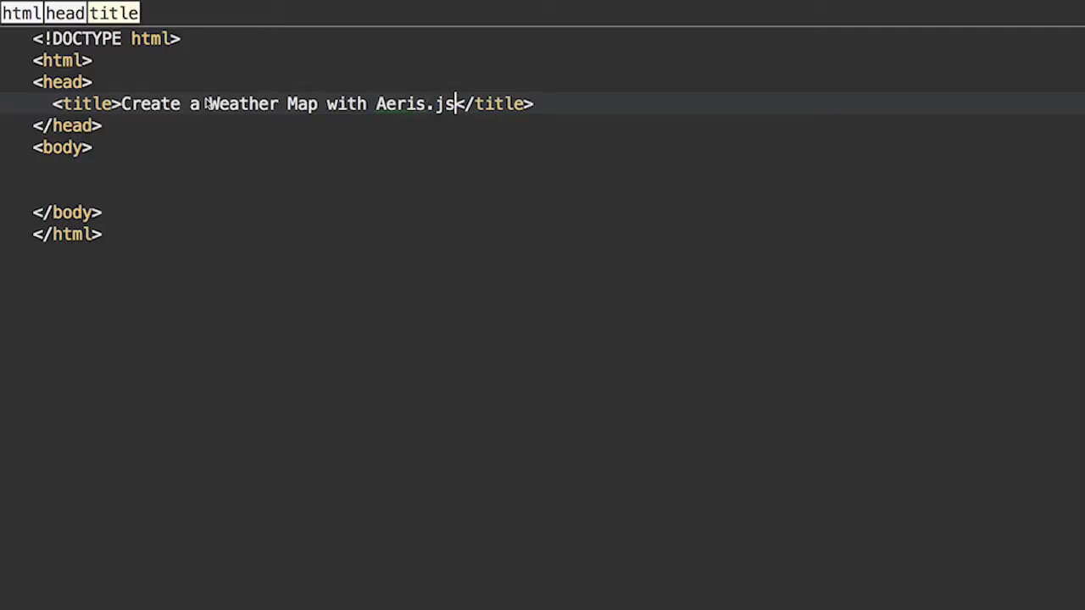
click(539, 104)
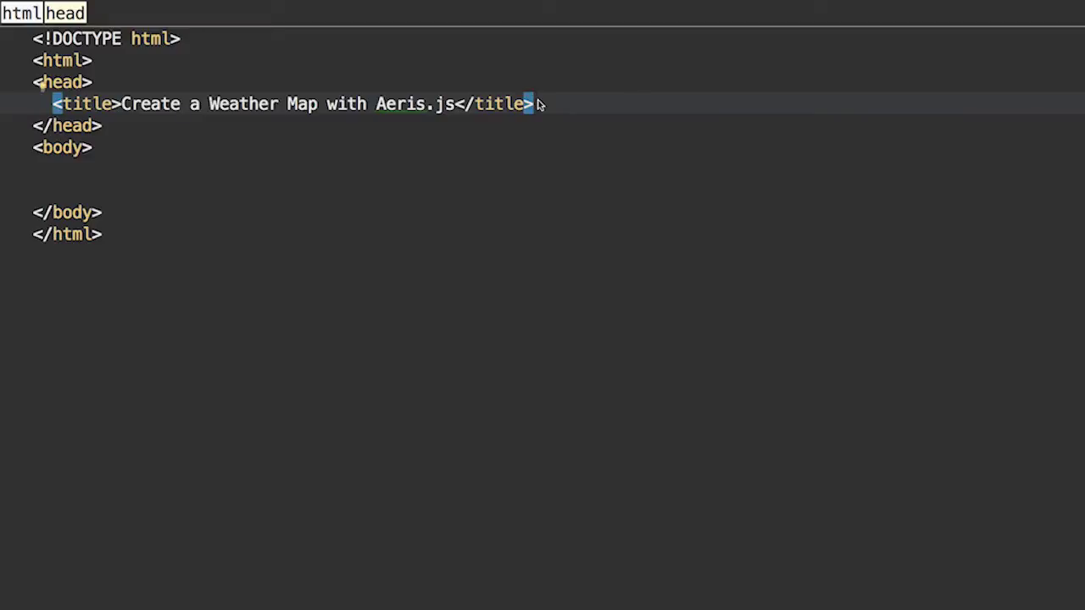
key(Return)
key(Return)
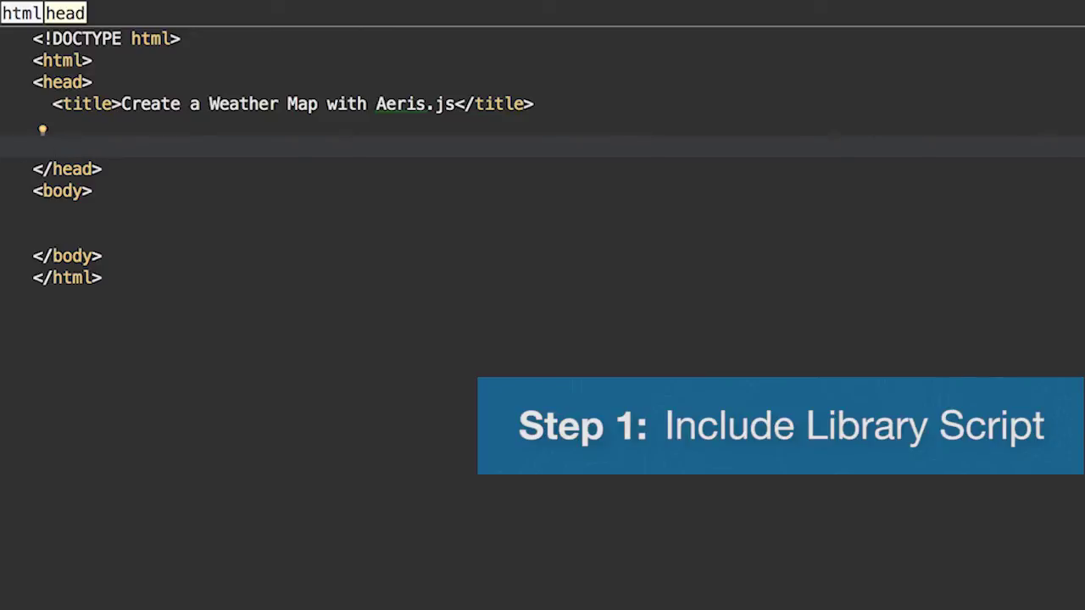
Step: Add a head script loading //cdn.aerisjs.com/aeris.min.js via Emmet script:src
text(script)
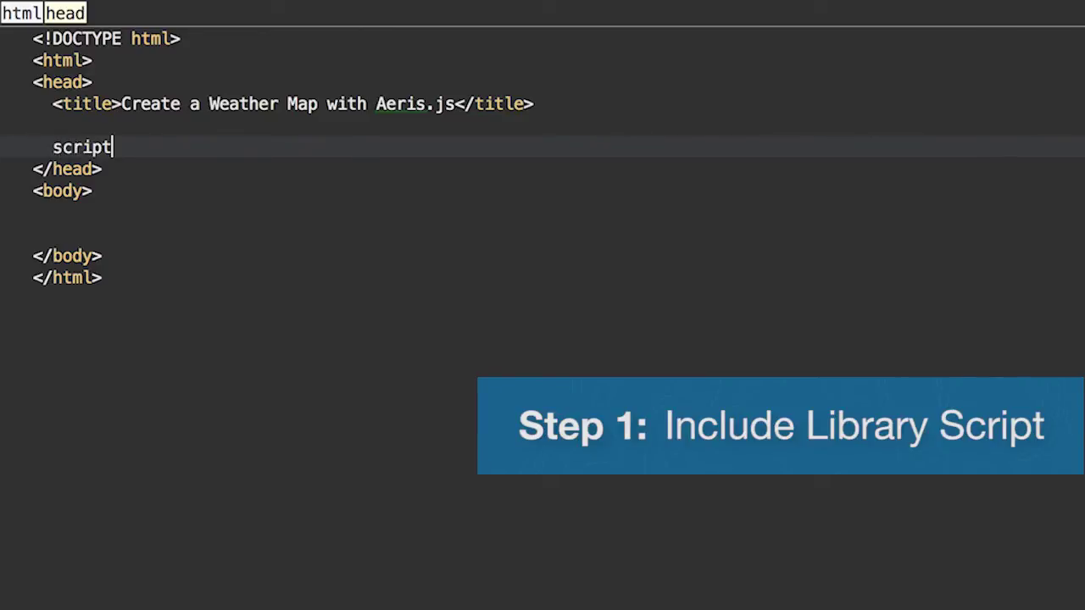
text(:src)
key(Tab)
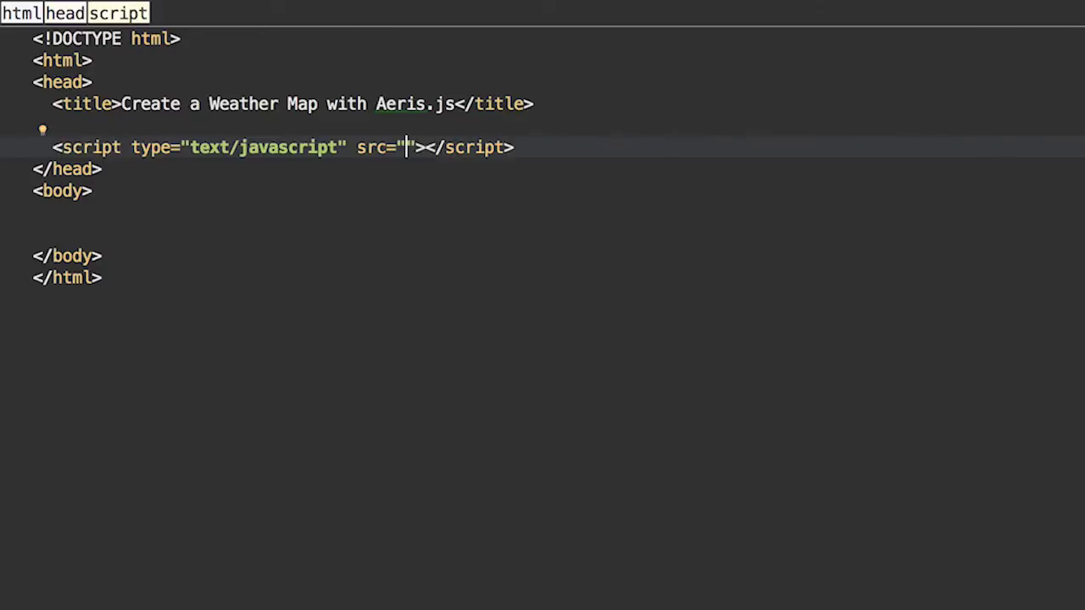
text(//cdn.aeris)
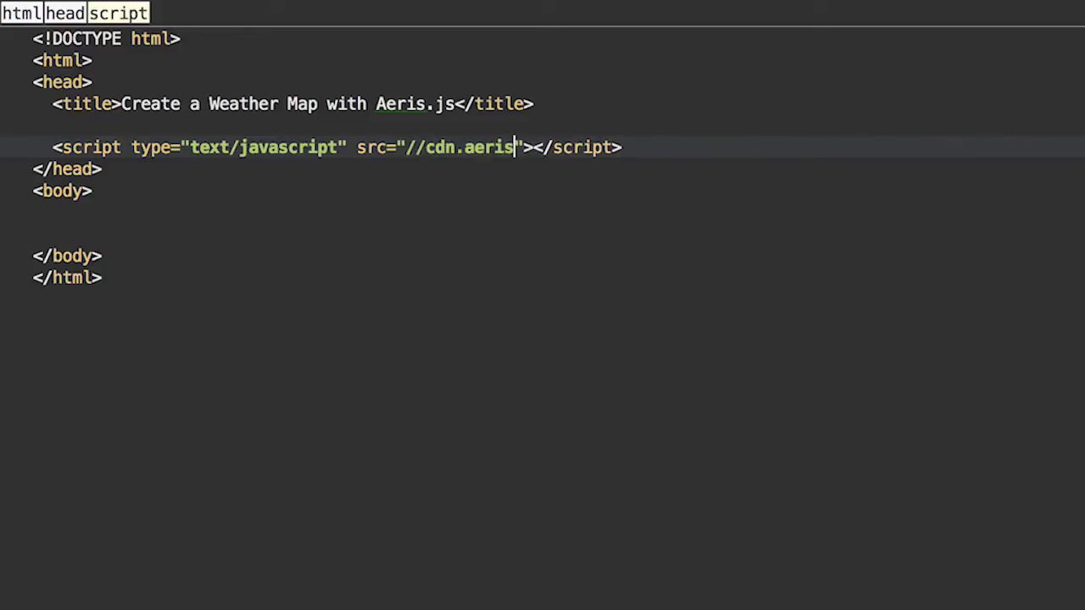
text(js.com/aer)
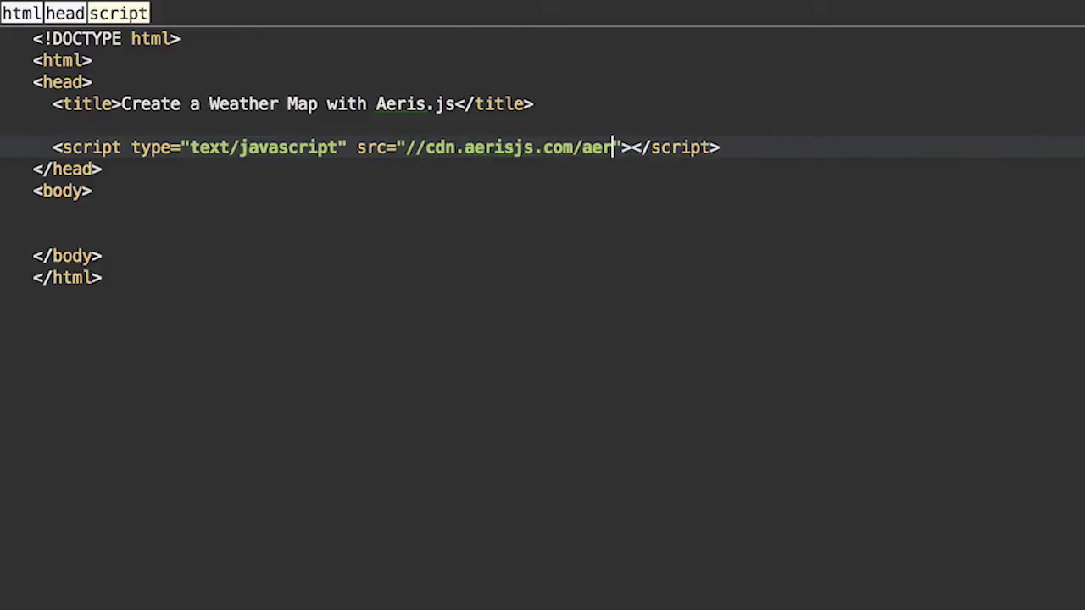
text(is.min.)
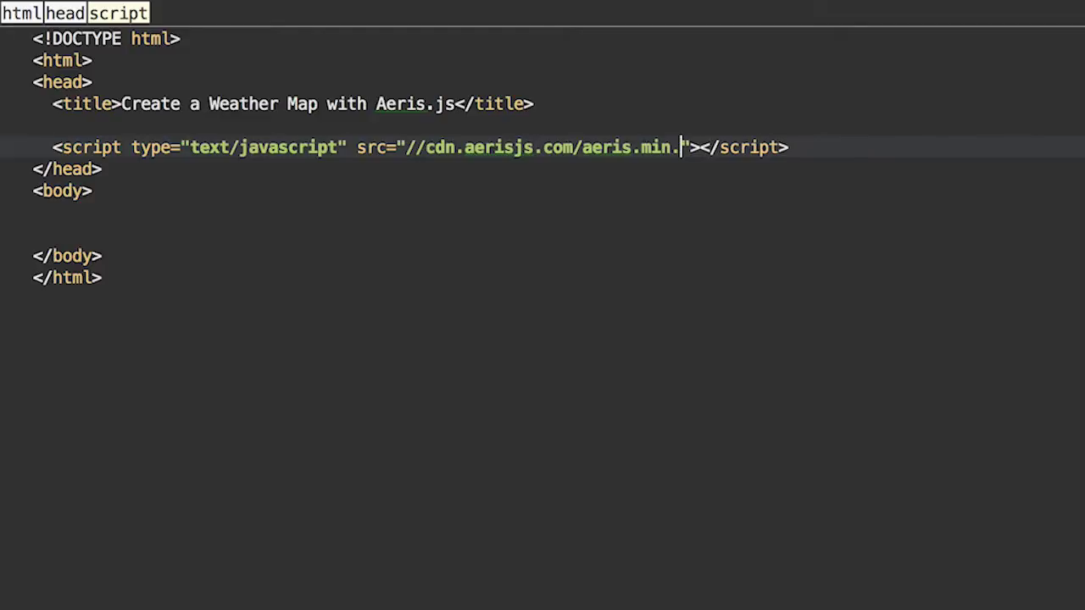
text(js)
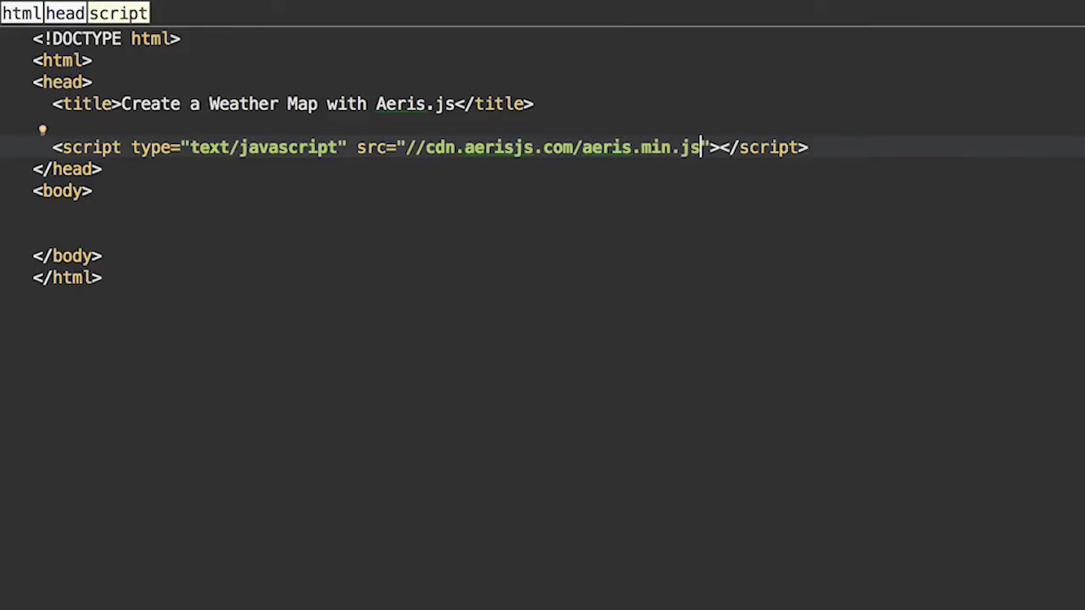
Step: Insert a leaflet.css stylesheet link above the Aeris script
key(Up)
key(Up)
key(Return)
key(Return)
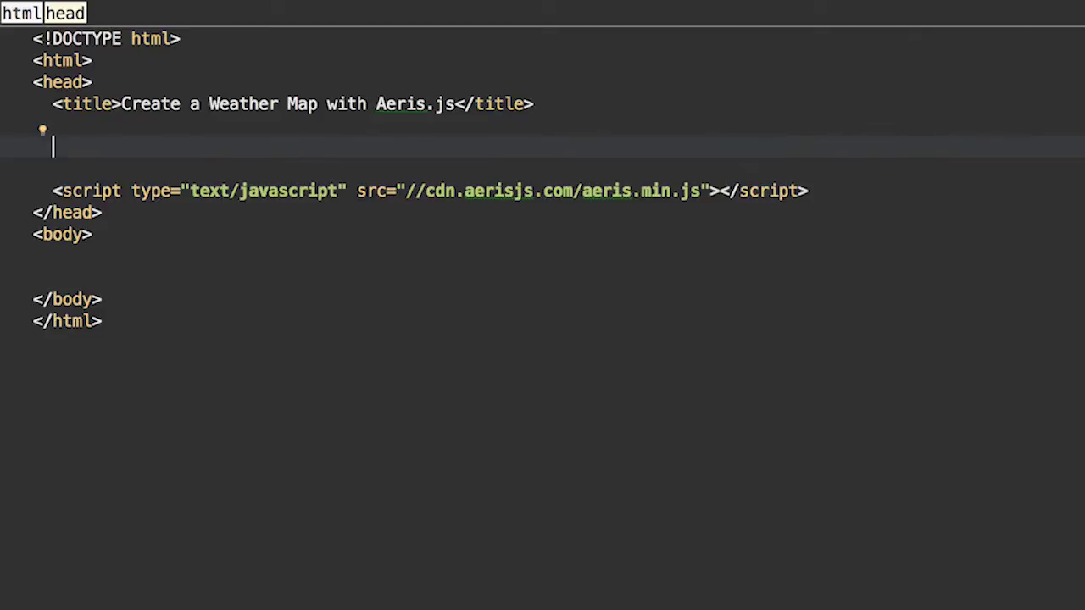
text(link)
key(Tab)
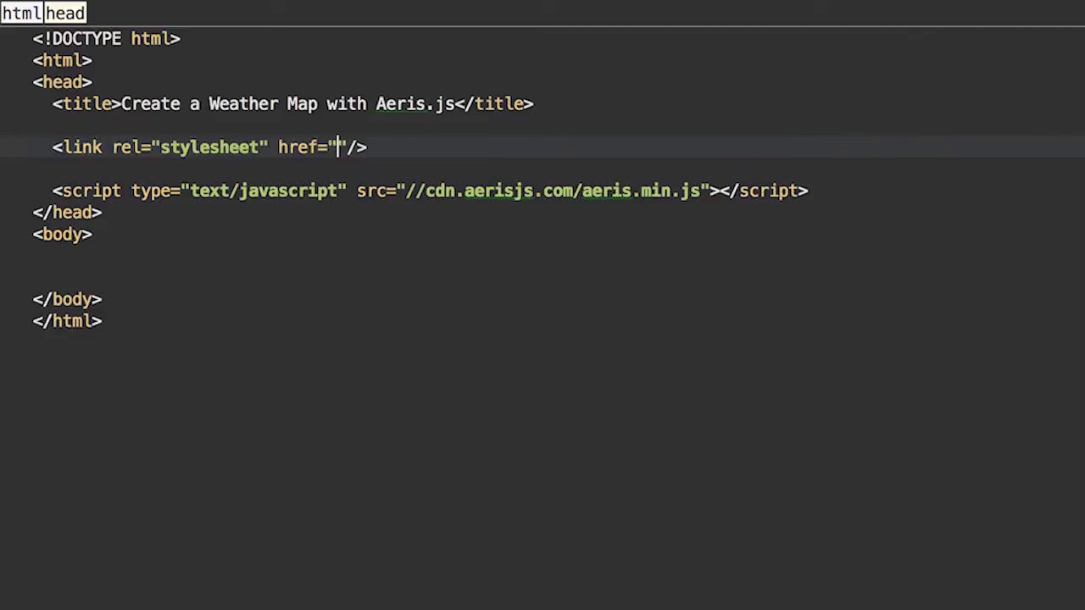
text(leaflet)
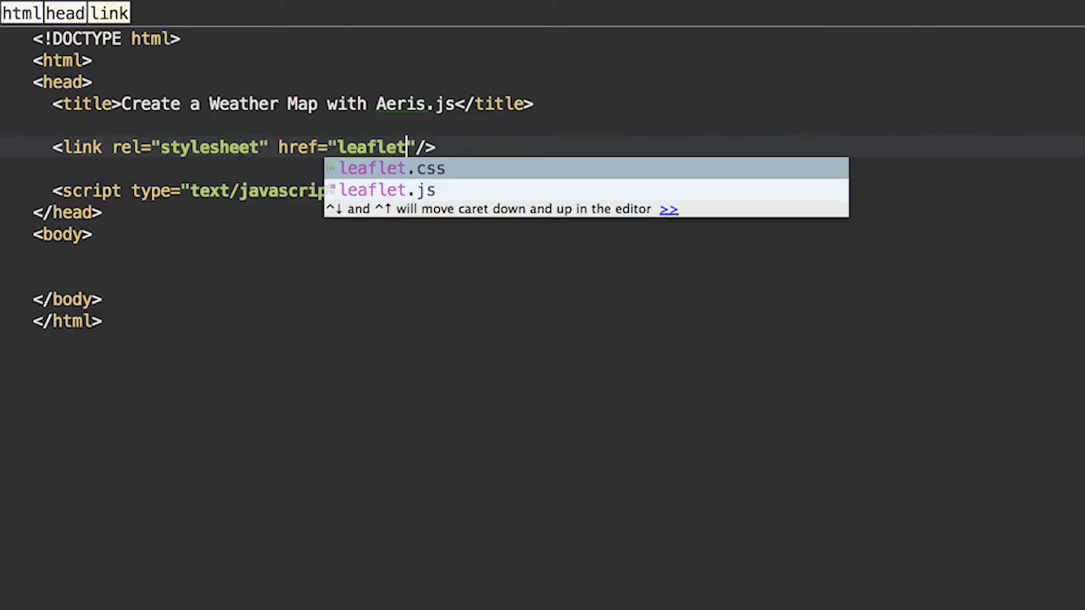
key(Return)
key(Tab)
key(Return)
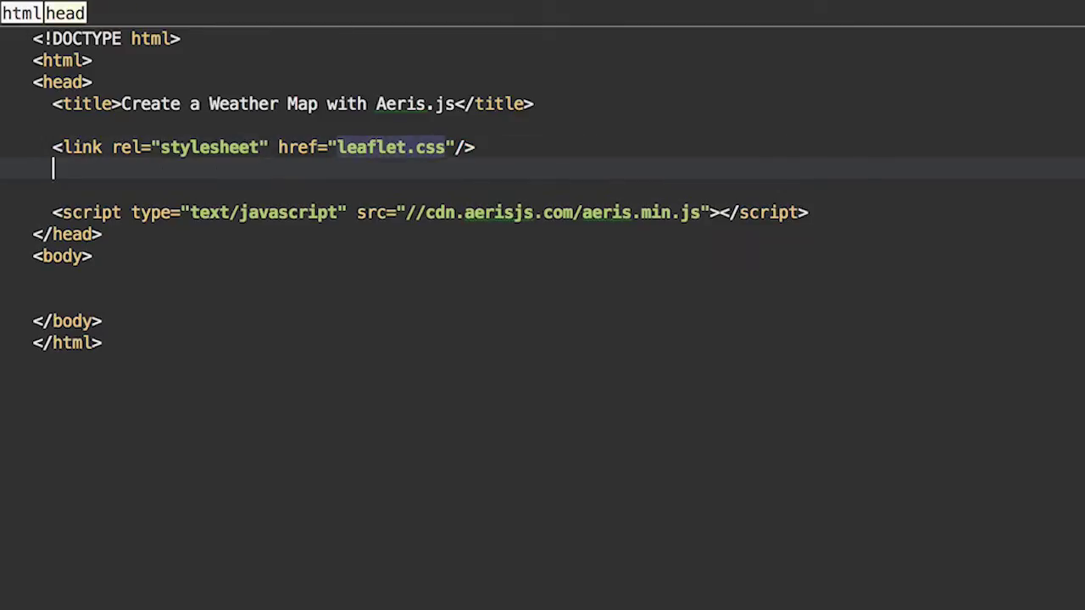
Step: Add a script tag loading leaflet.js below the stylesheet link
text(script:sr)
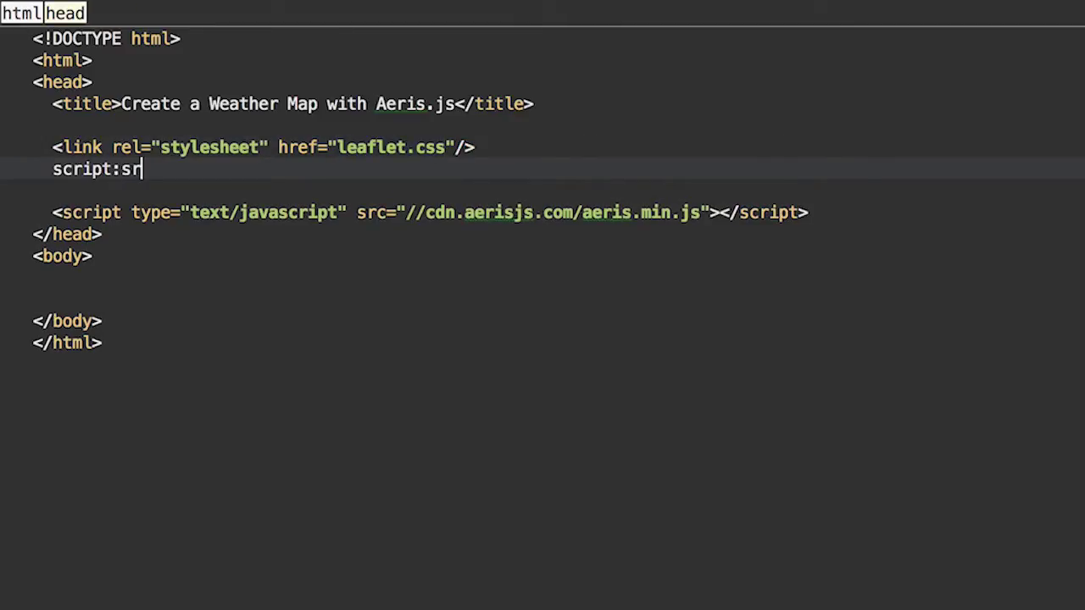
text(c)
key(Tab)
text(leaf)
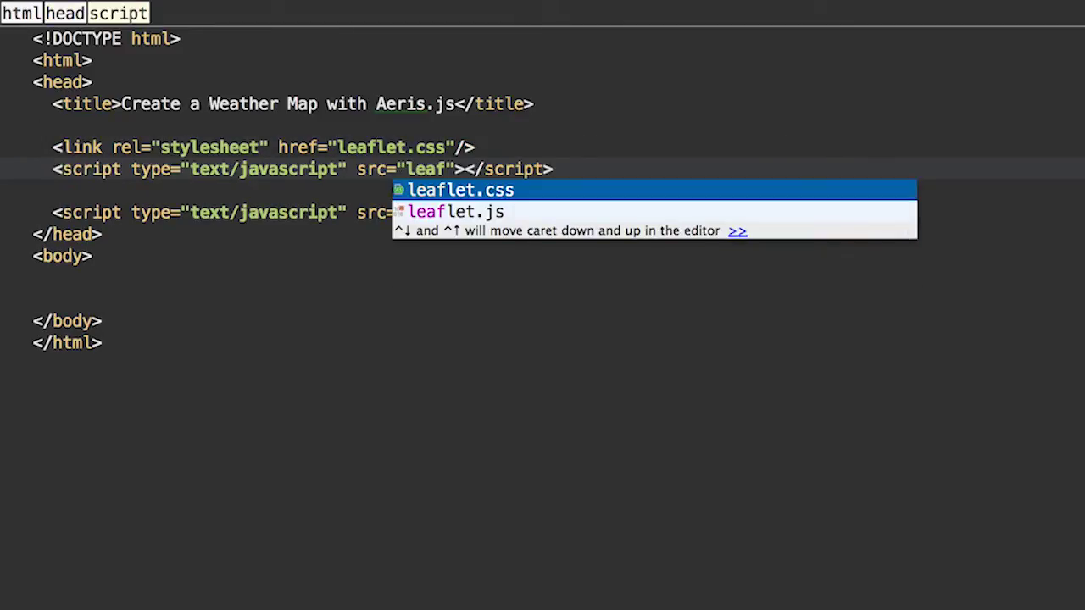
key(Down)
key(Return)
click(583, 253)
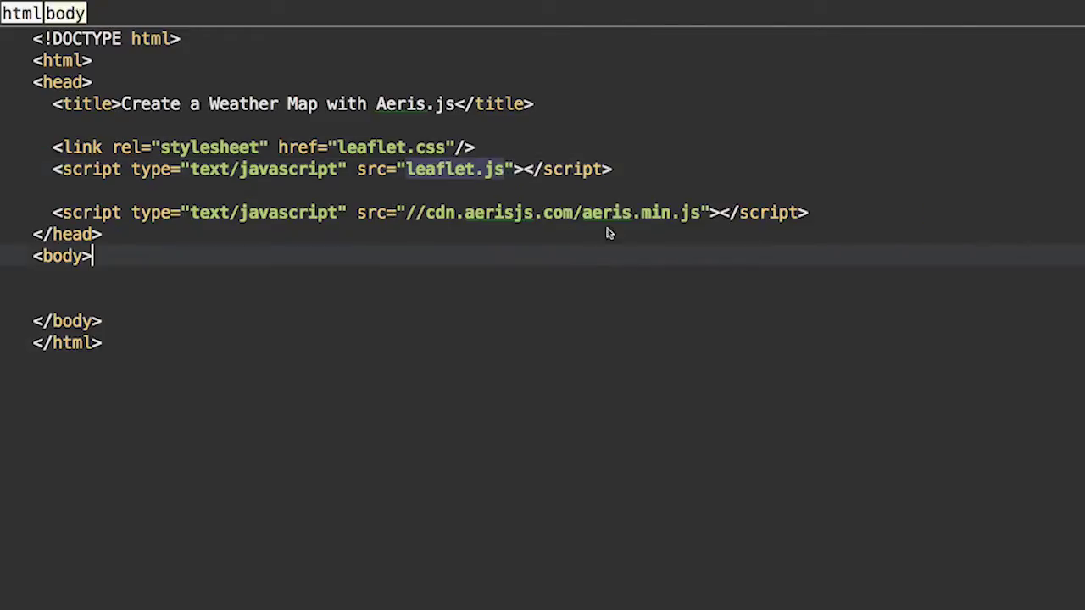
key(ctrl+End)
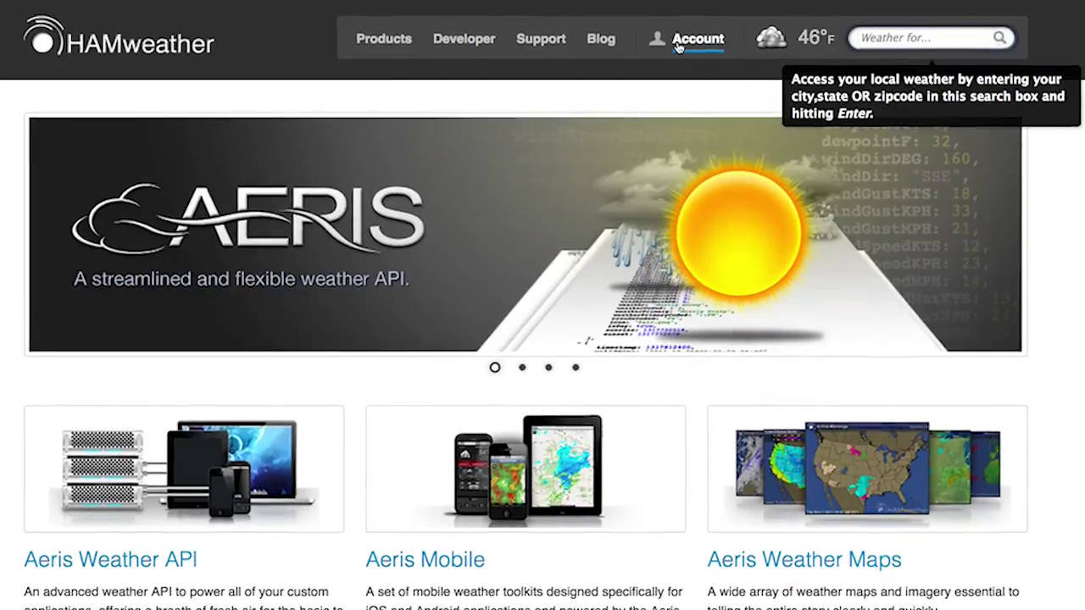
Step: Log into HAMweather and open the API application registration page
click(678, 47)
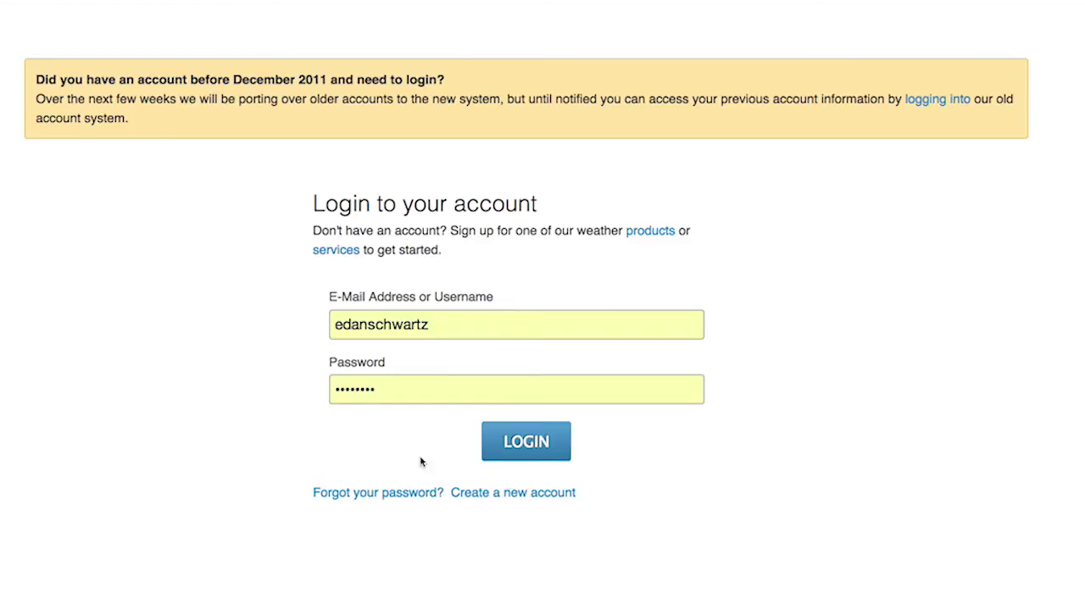
click(560, 449)
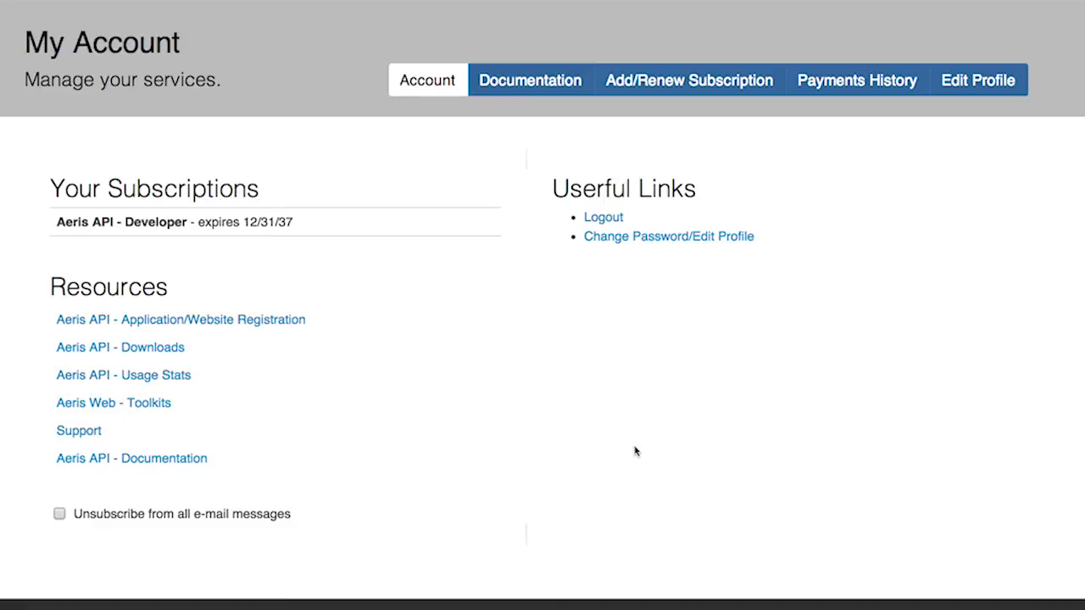
click(280, 327)
Step: Enter 'Aeris Sceencast App' as the new application's name
scroll(727, 415, down, 1)
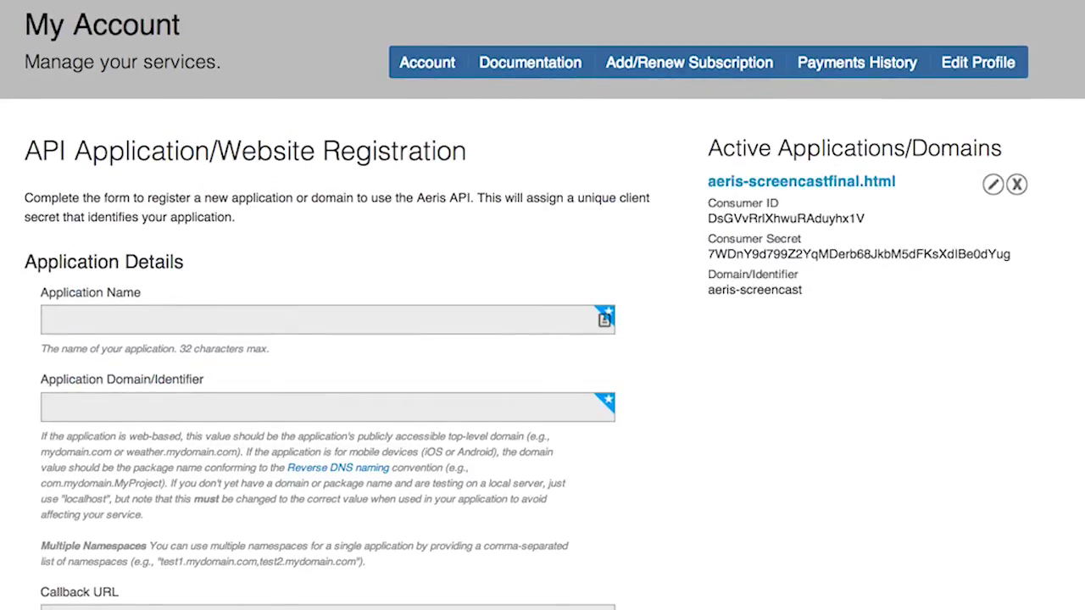
click(164, 326)
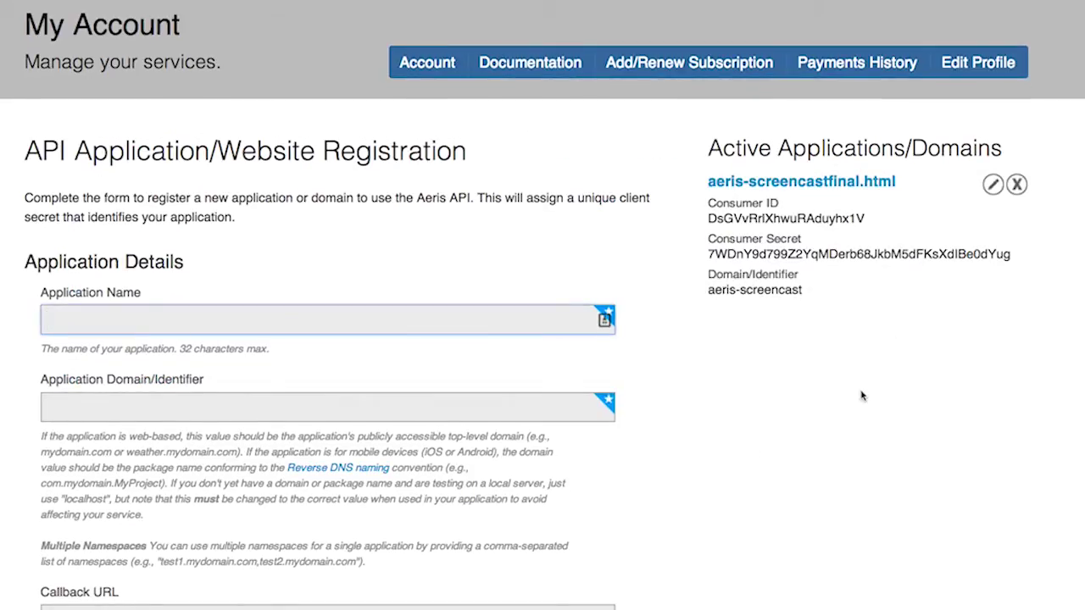
text(A)
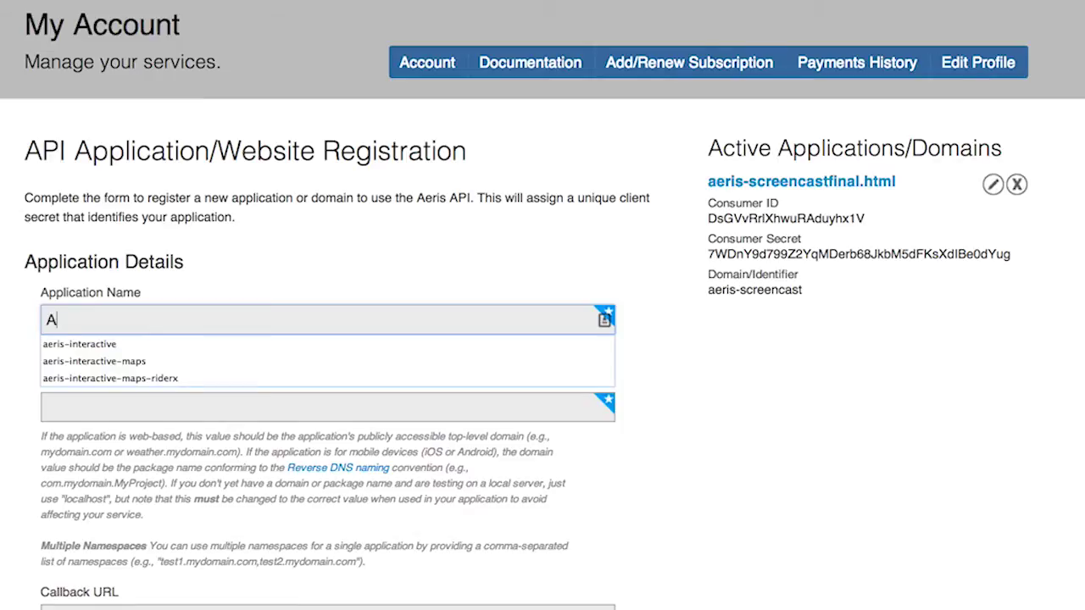
text(eris S)
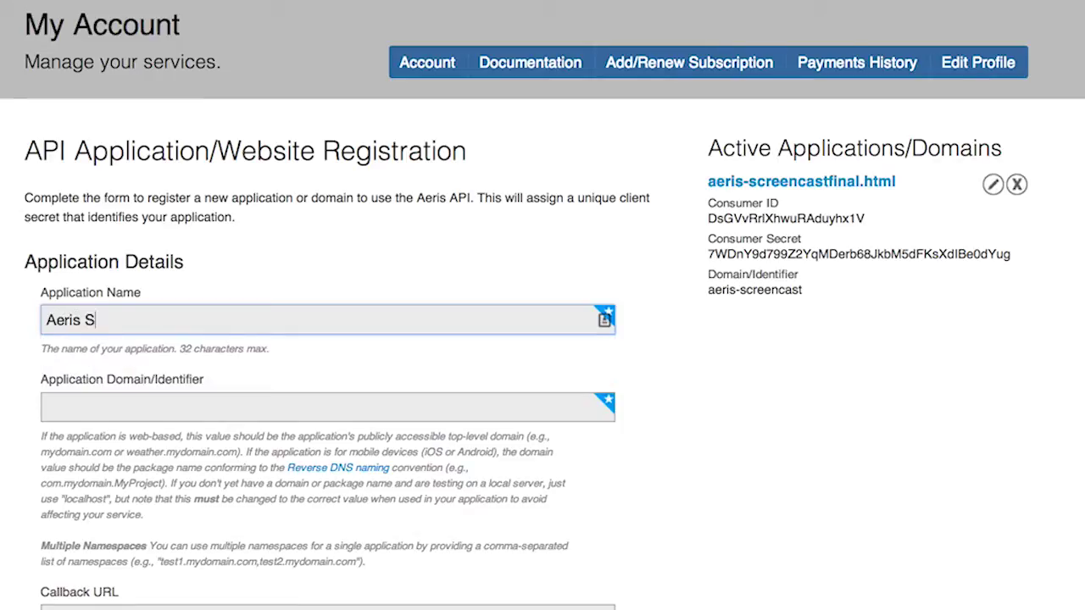
text(cer)
key(BackSpace)
text(encast)
text( App)
Step: Set domain aeris-screencast/, register, and select the issued Consumer ID and Secret
key(Tab)
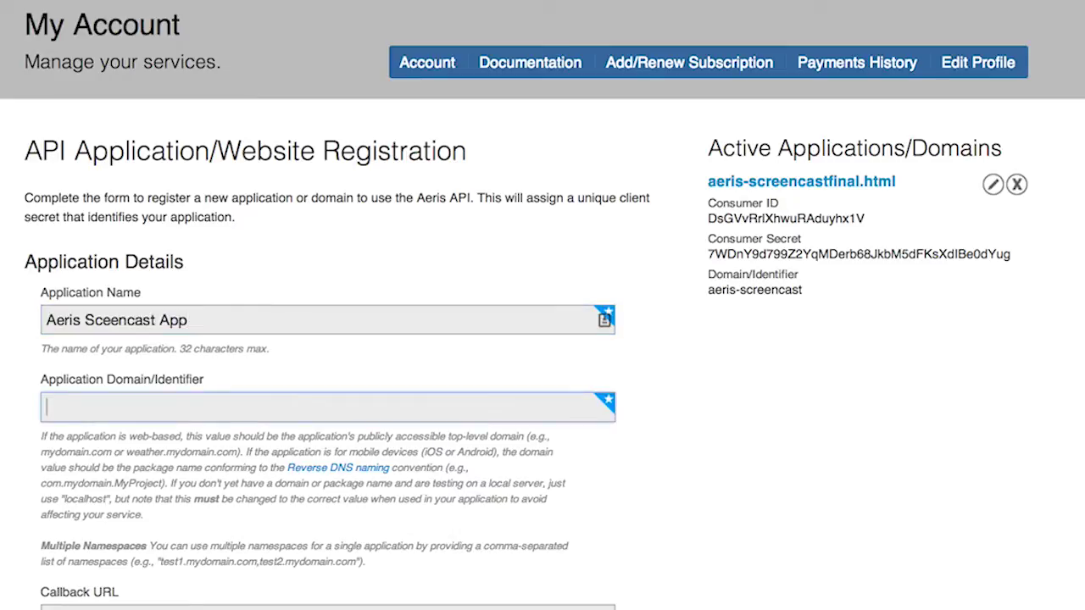
text(aeris-sca)
key(BackSpace)
text(reencast)
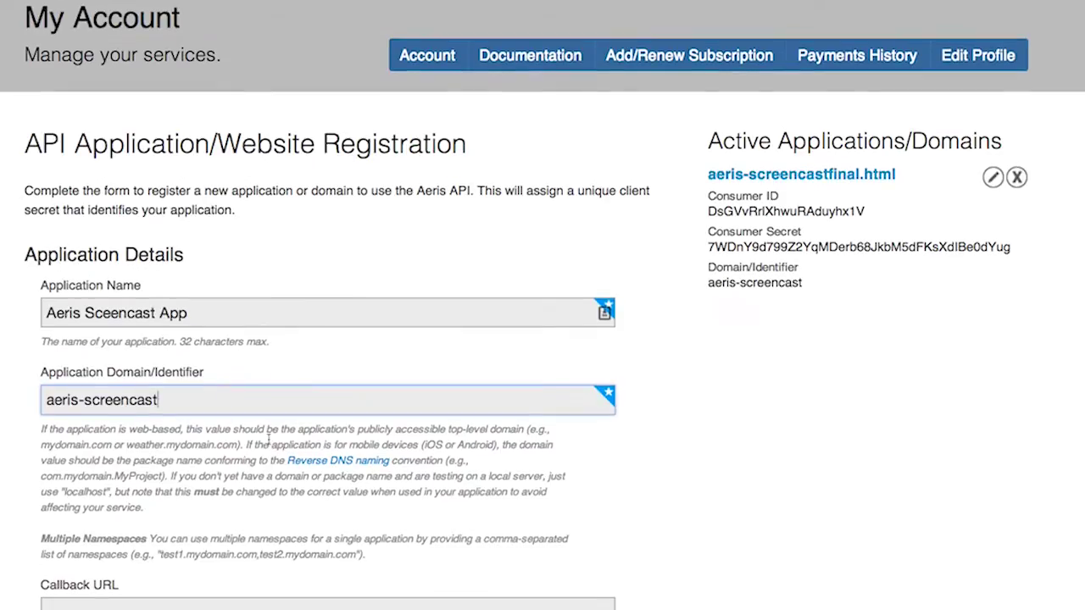
scroll(275, 470, down, 2)
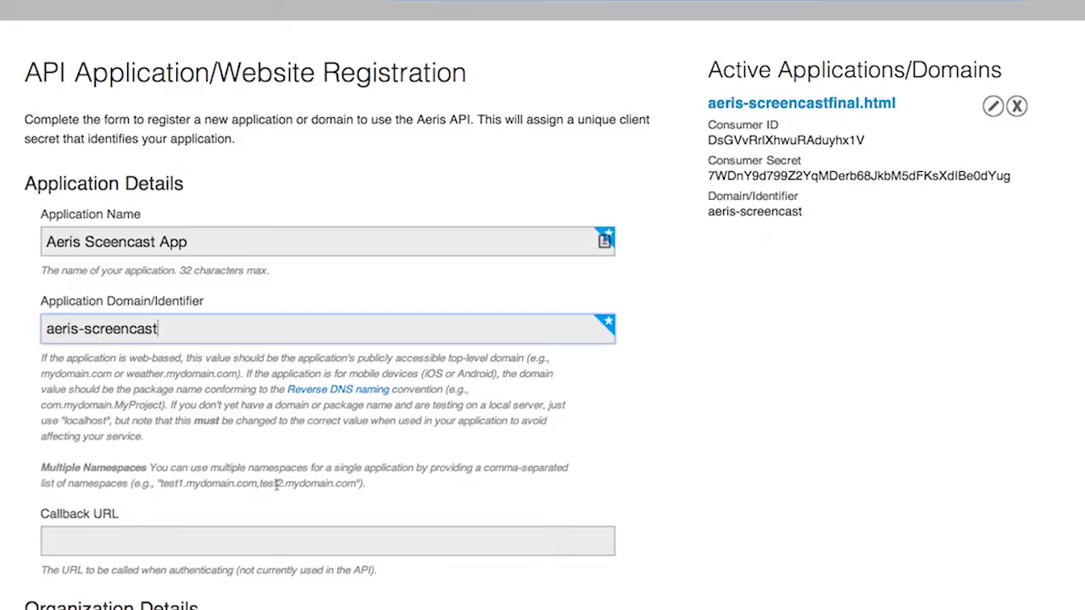
text(/)
scroll(756, 461, down, 1)
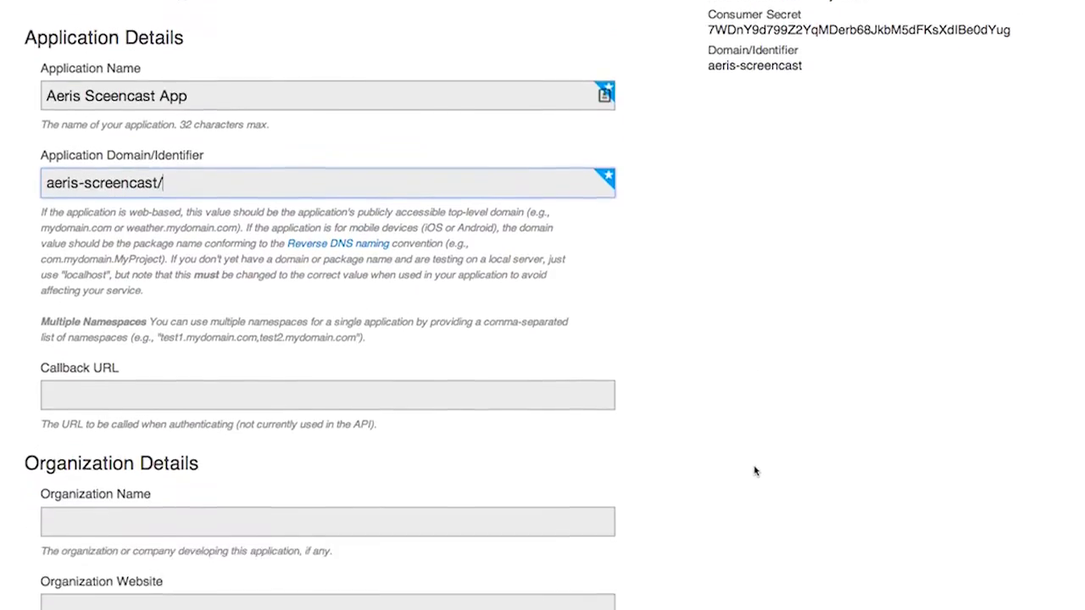
scroll(754, 471, down, 5)
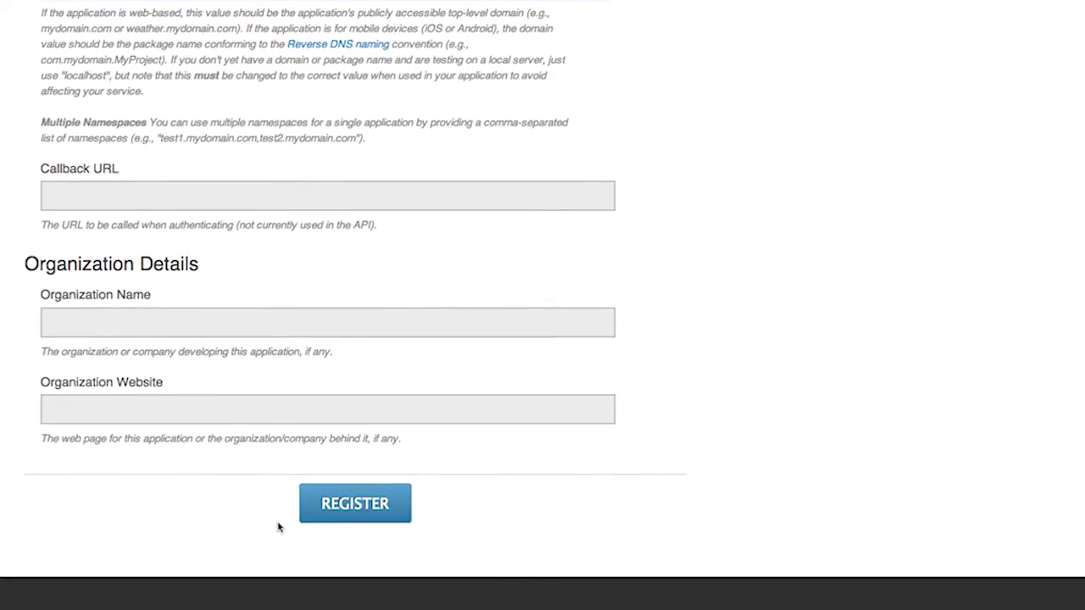
click(334, 512)
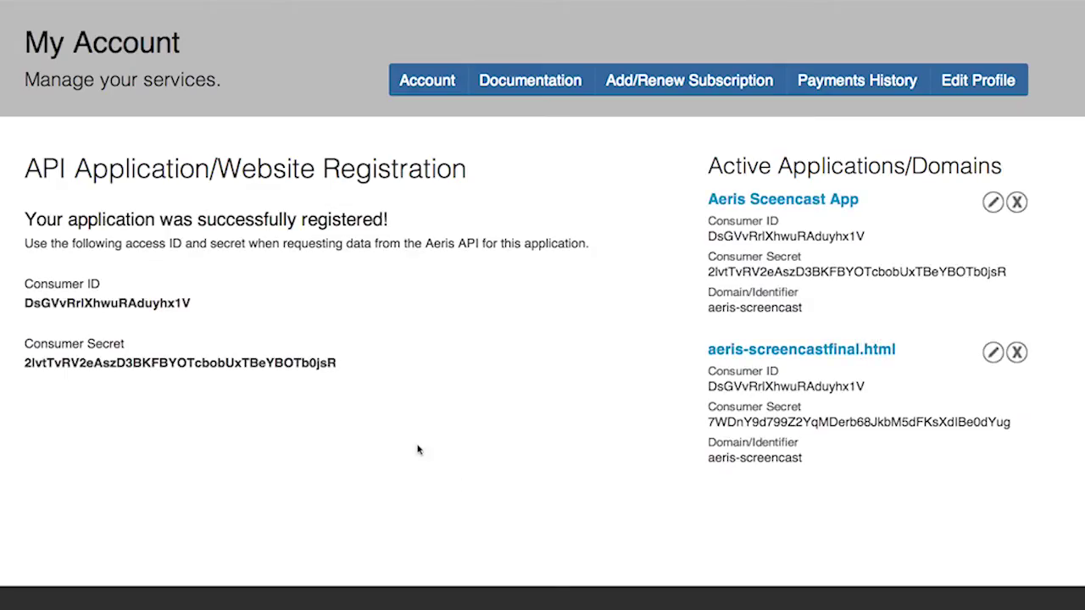
double_click(135, 300)
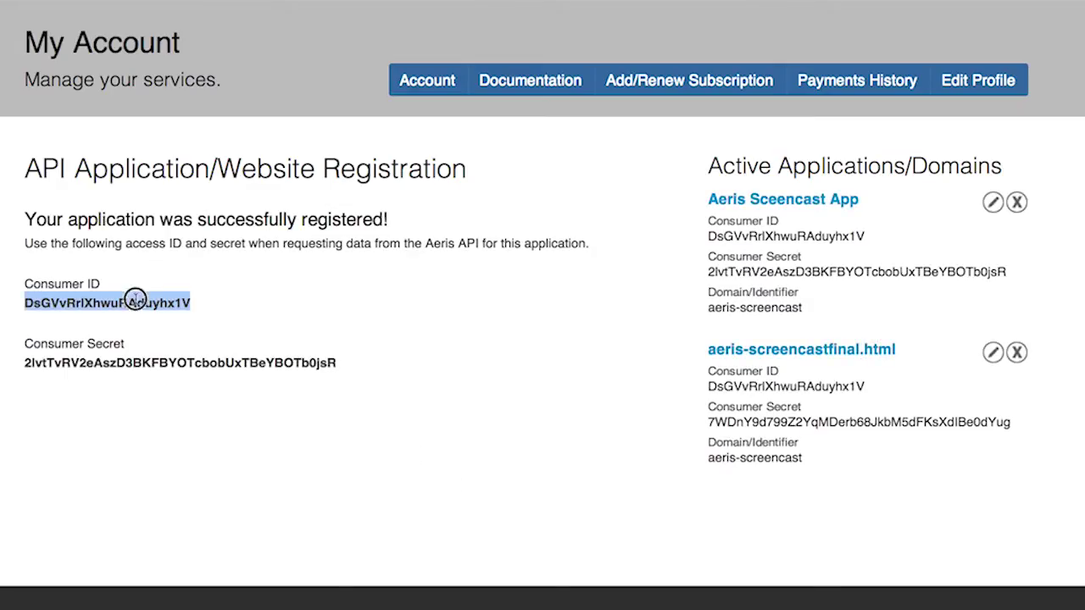
double_click(171, 362)
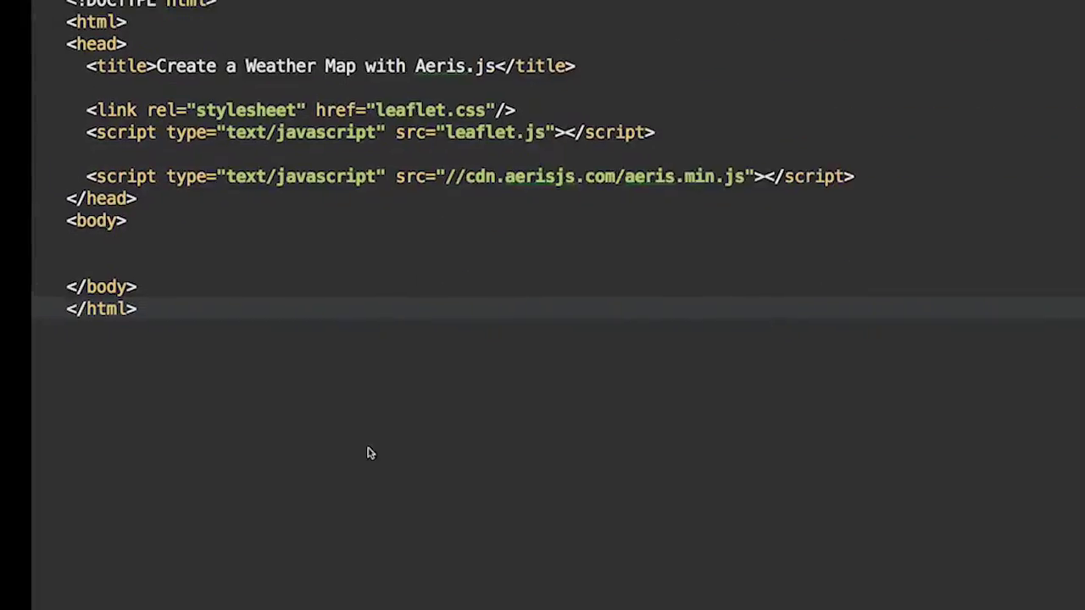
Step: Insert an empty script block just before the body closes
click(123, 330)
key(Up)
key(Return)
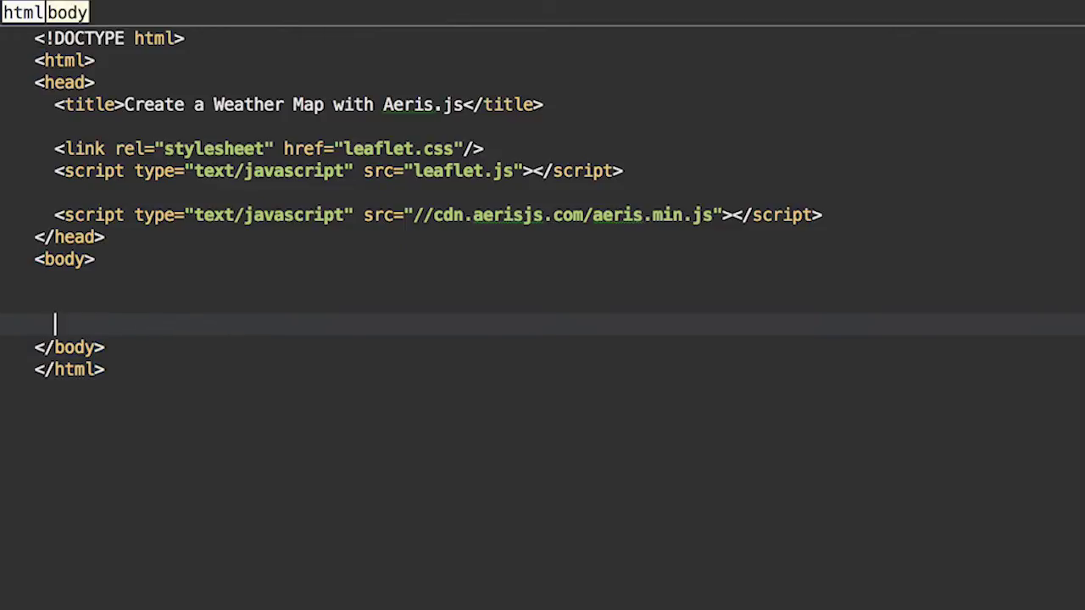
key(Return)
key(Up)
text(scrtip)
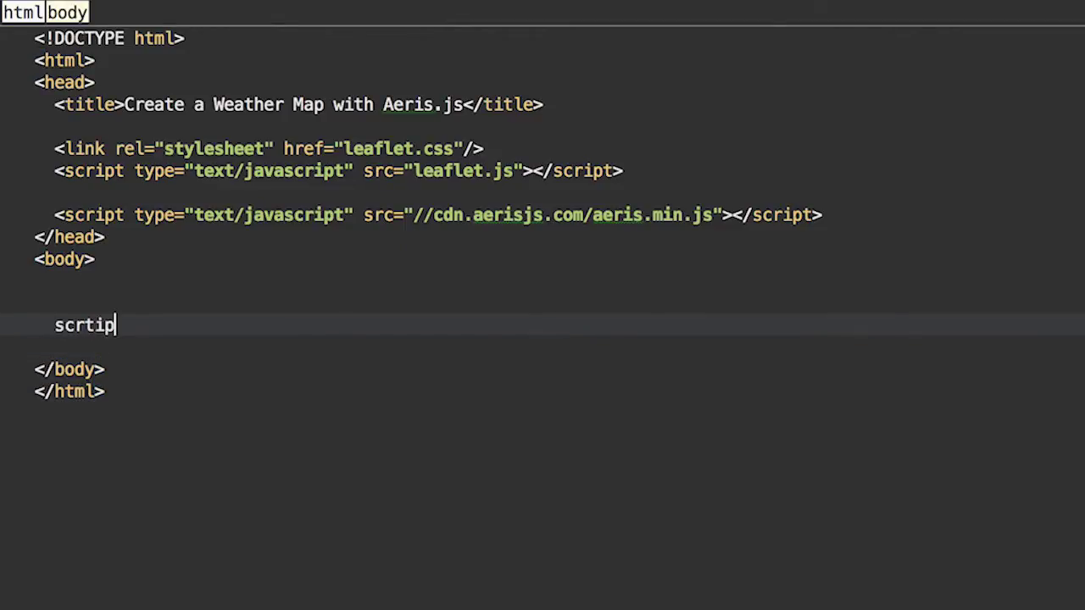
key(BackSpace)
key(BackSpace)
key(BackSpace)
text(ipt)
key(Tab)
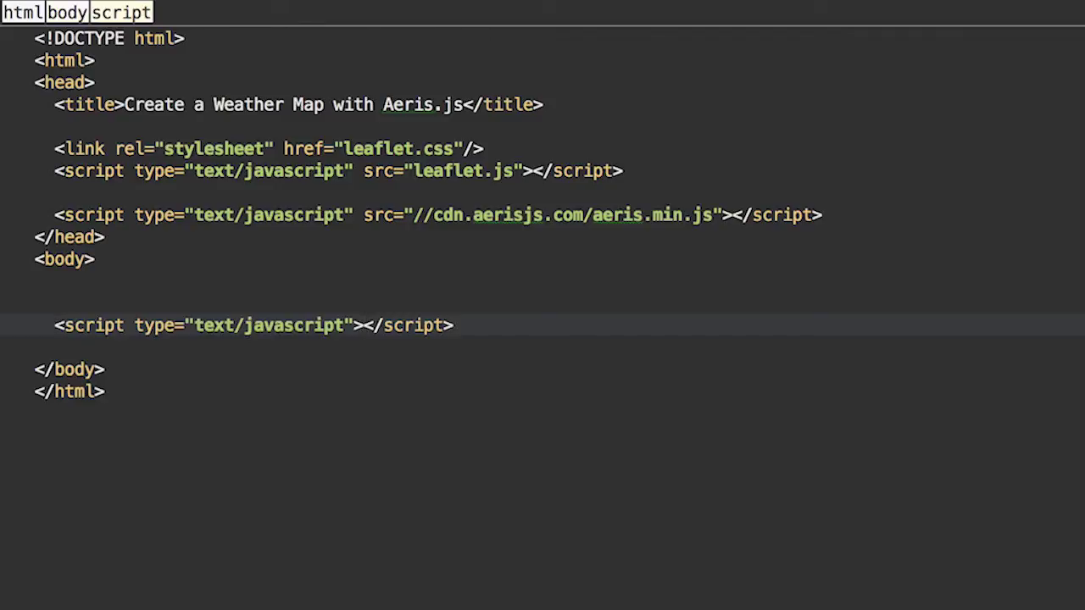
key(Return)
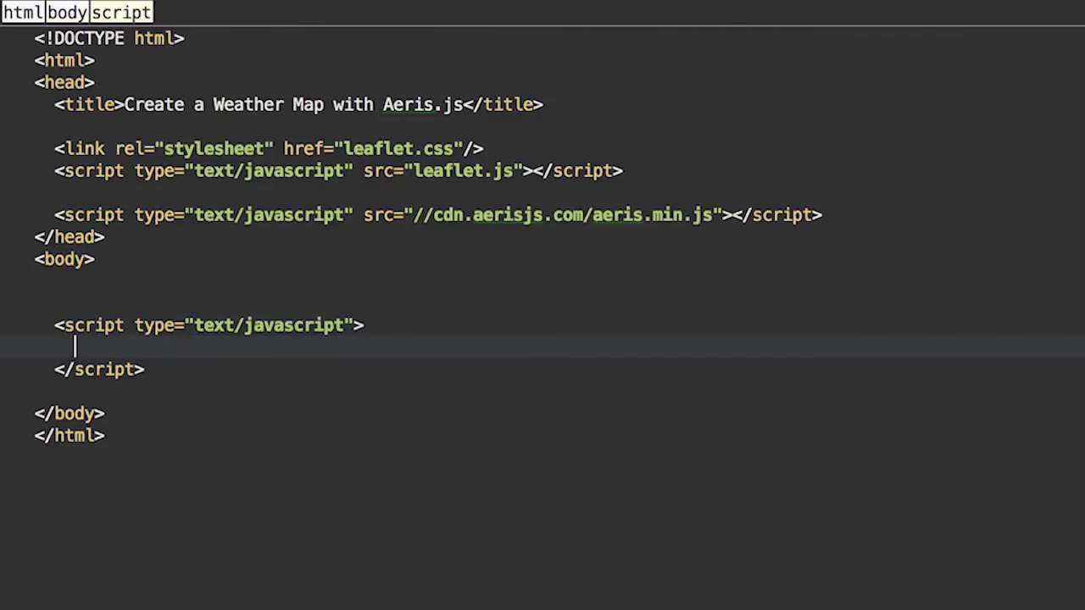
Step: Write aeris.config.set({ with apiId set to the copied Consumer ID
text(aeris.)
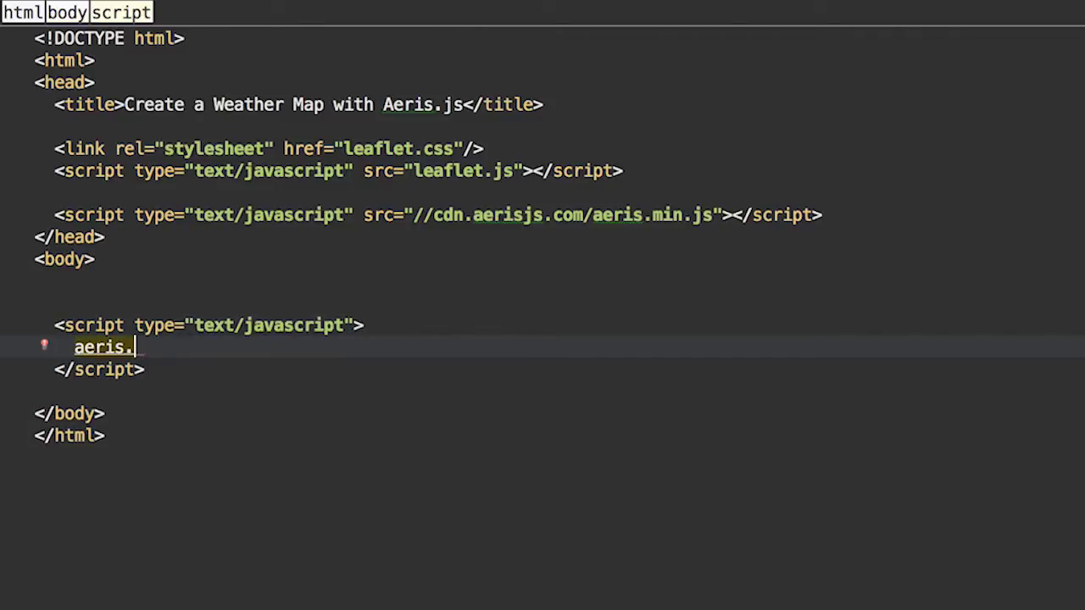
text(config.set)
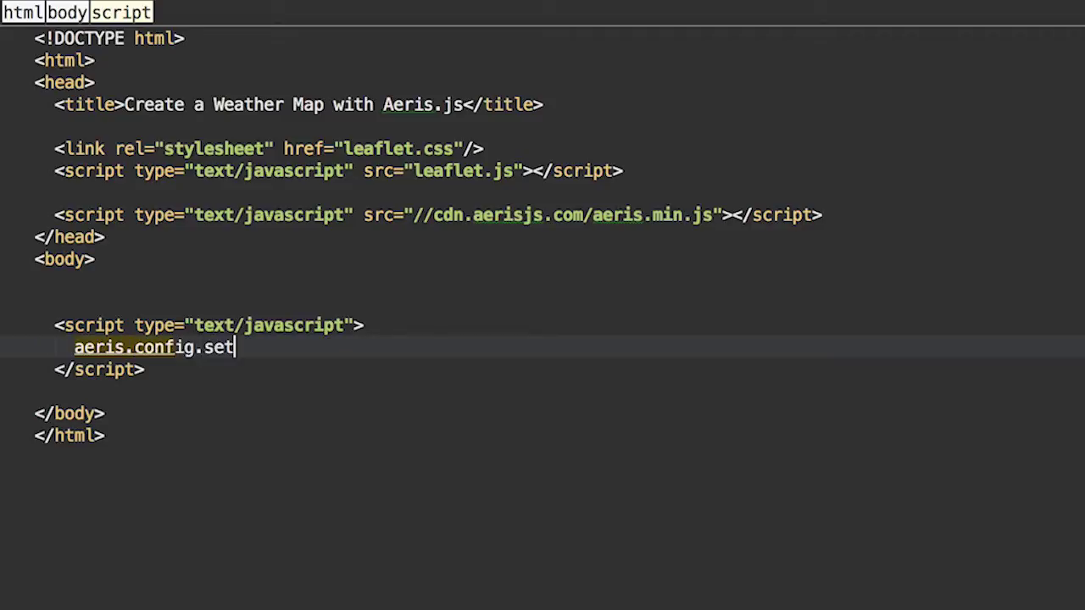
text(({)
key(Return)
key(Tab)
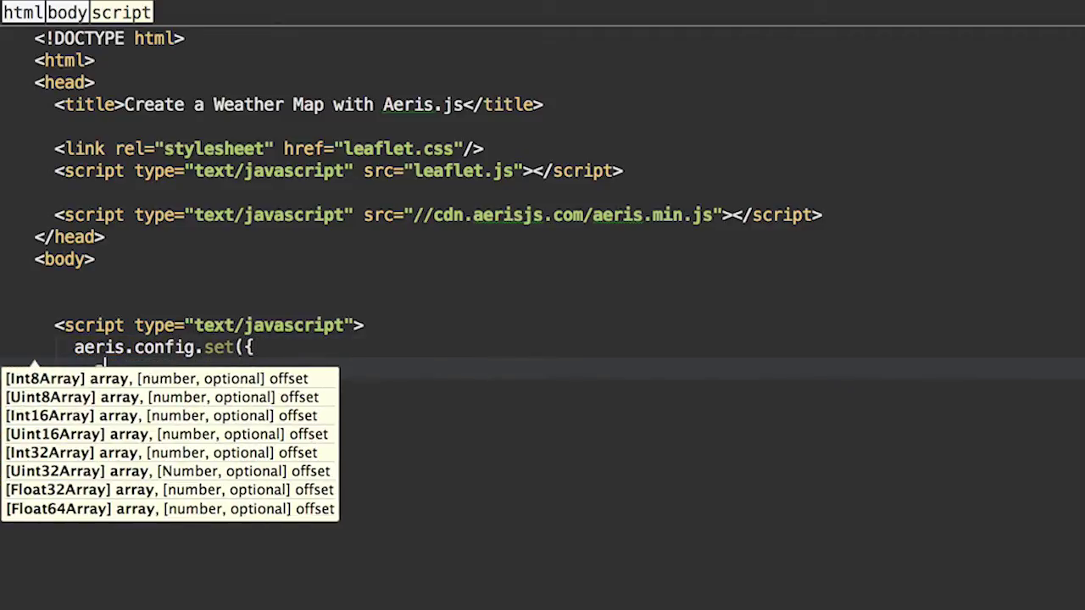
text(piId:)
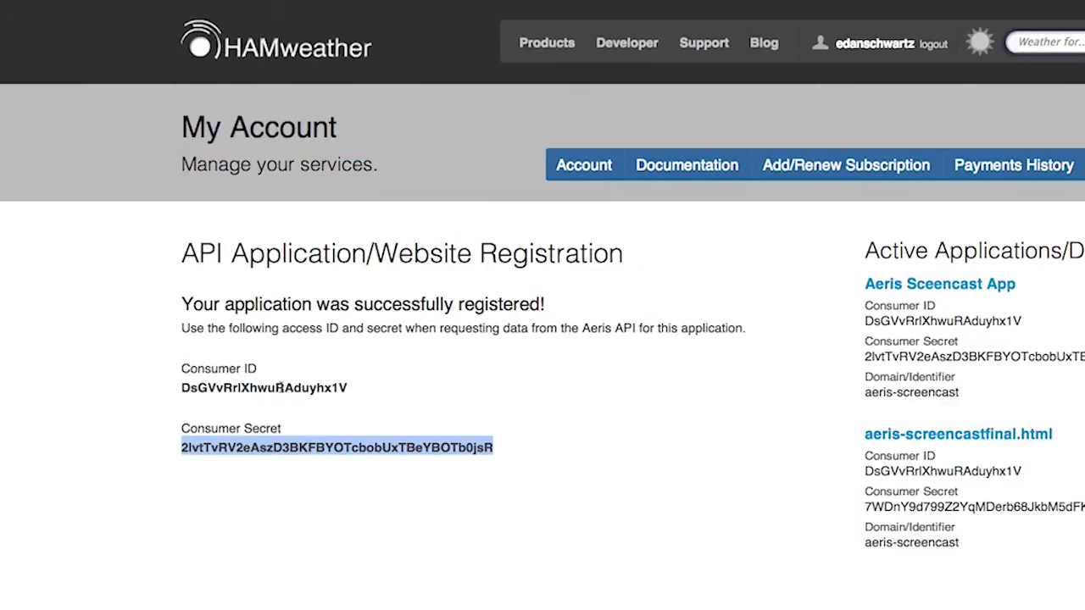
double_click(280, 387)
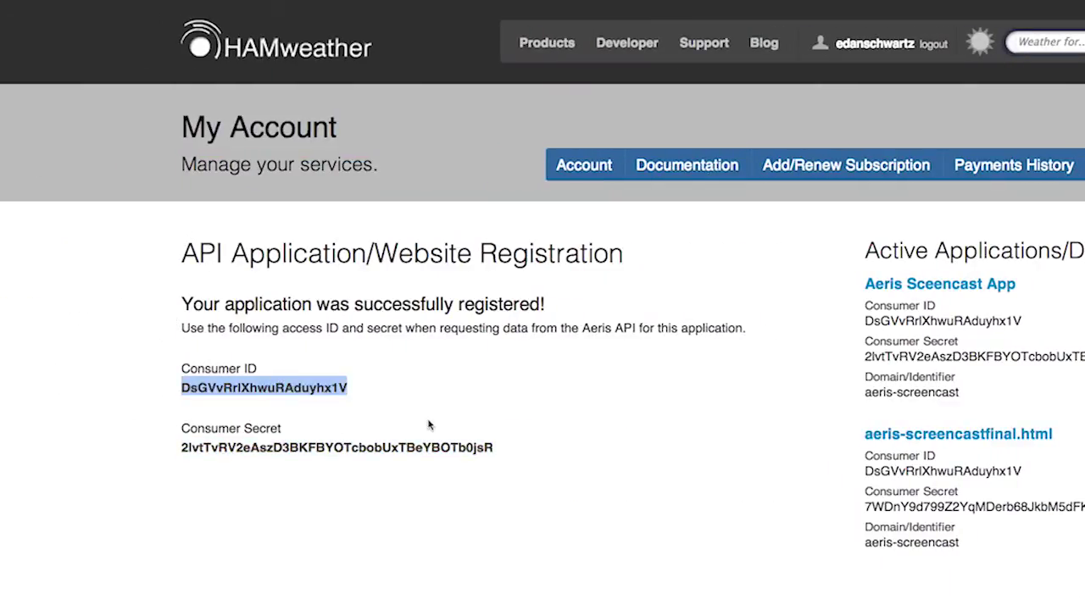
key(ctrl+c)
key(alt+Tab)
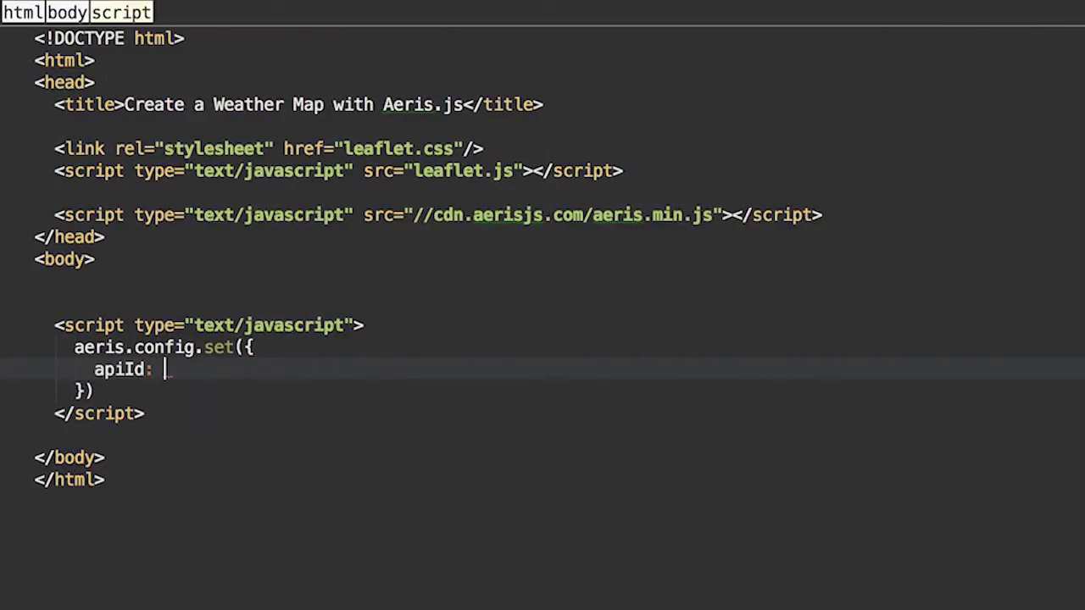
text(')
key(ctrl+v)
text(',)
key(Return)
Step: Add apiSecret with the copied Consumer Secret and end the config call with a semicolon
text(ap)
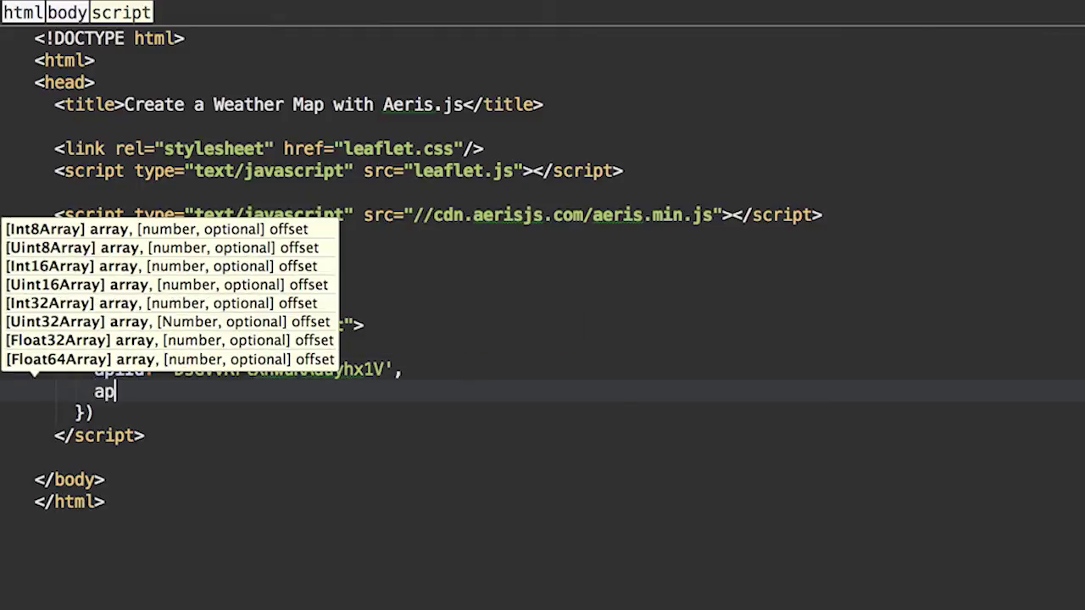
text(iSecret:)
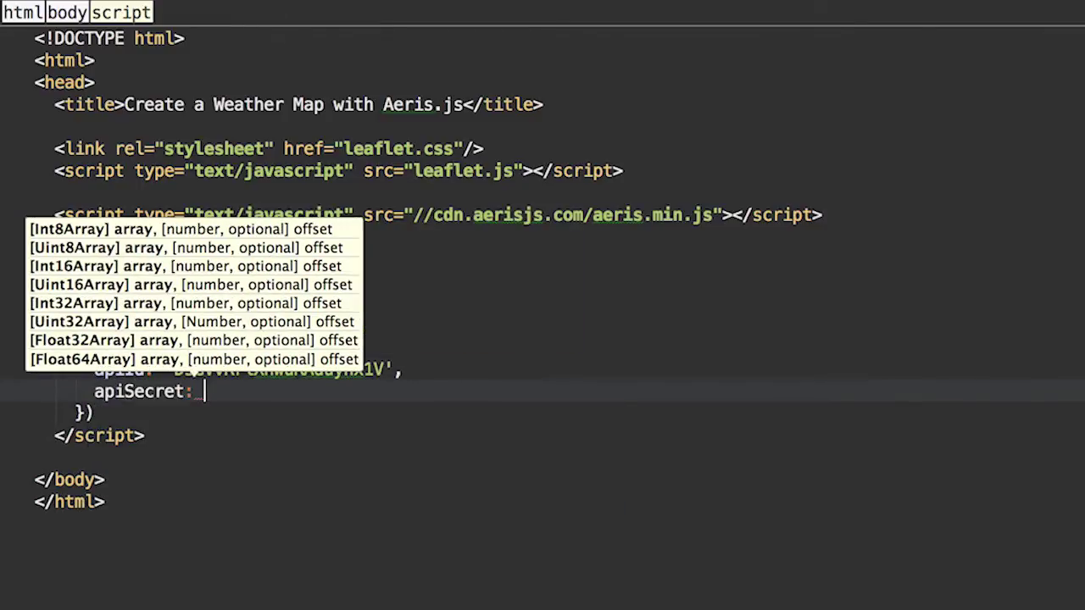
key(alt+Tab)
double_click(265, 448)
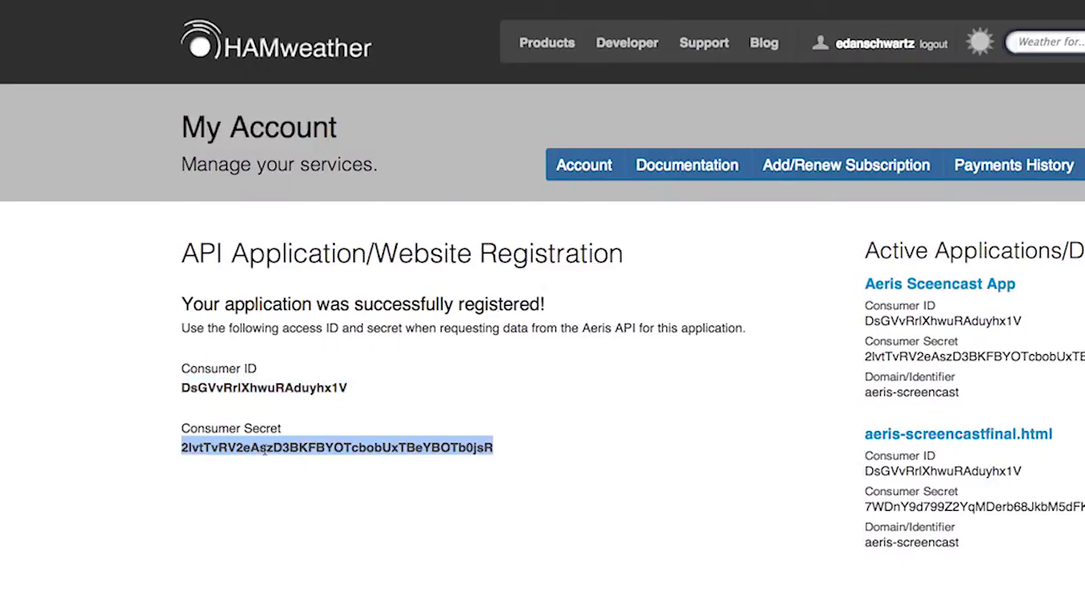
key(ctrl+c)
key(alt+Tab)
text(')
key(ctrl+v)
text(')
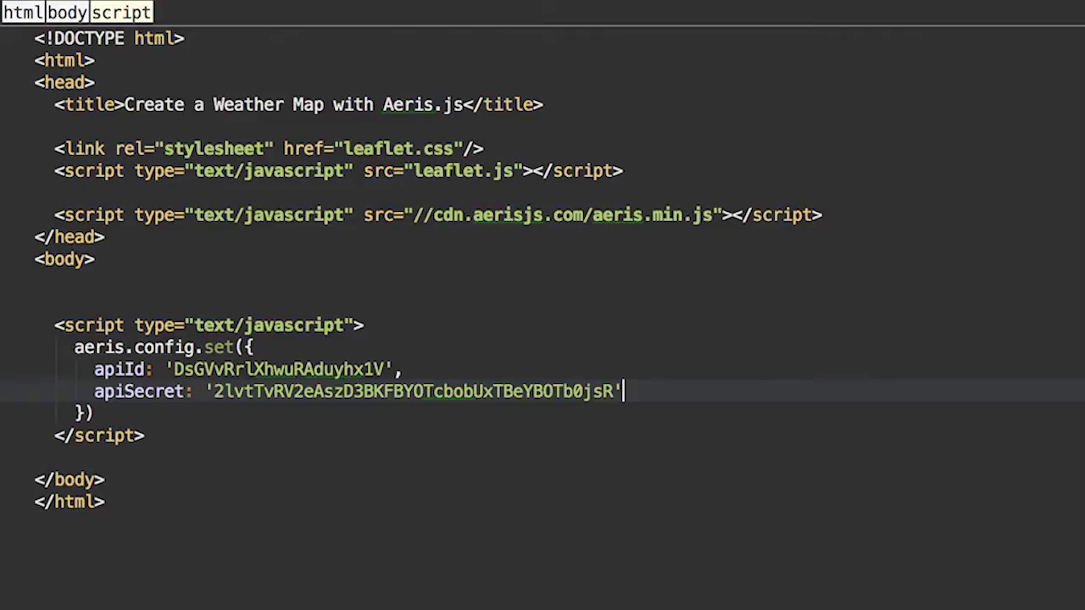
key(Down)
text(;)
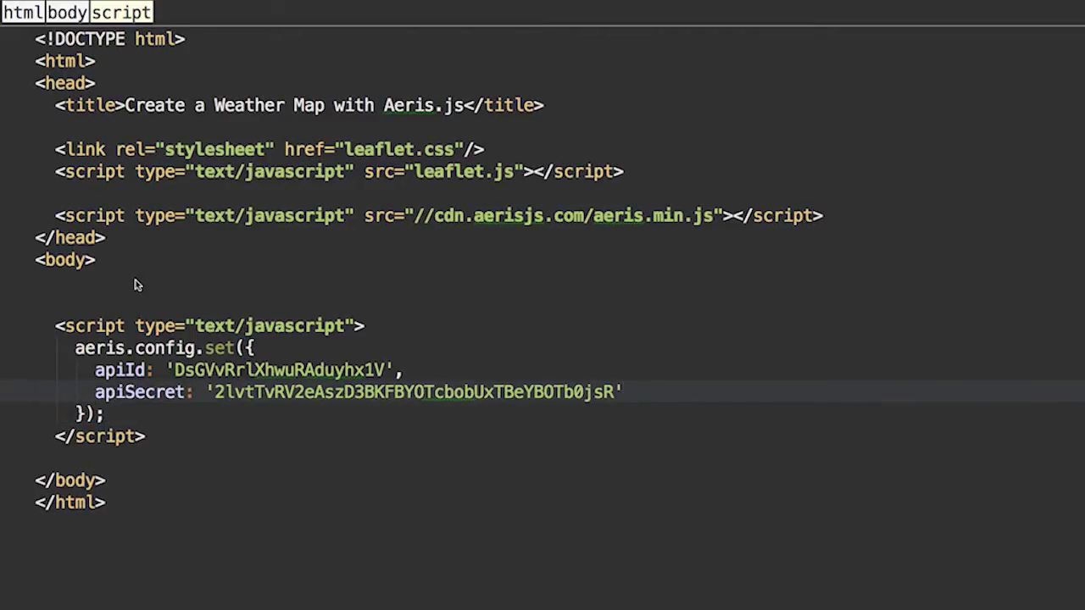
click(136, 285)
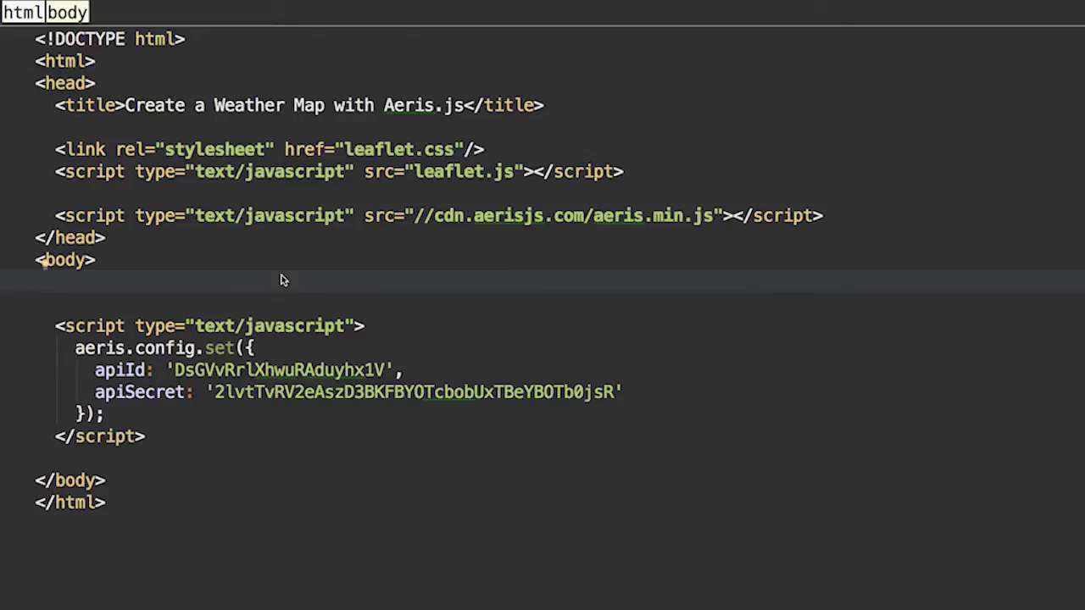
Step: Add a div with id map-canvas at the top of the body
key(Tab)
text(<div id="">)
key(Left)
key(Left)
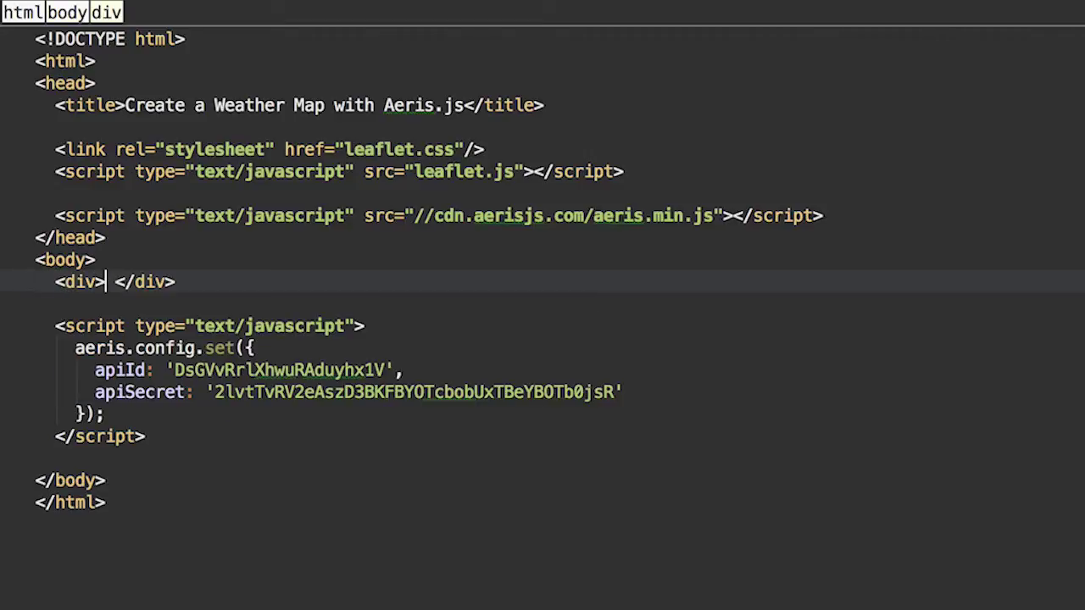
text(id=")
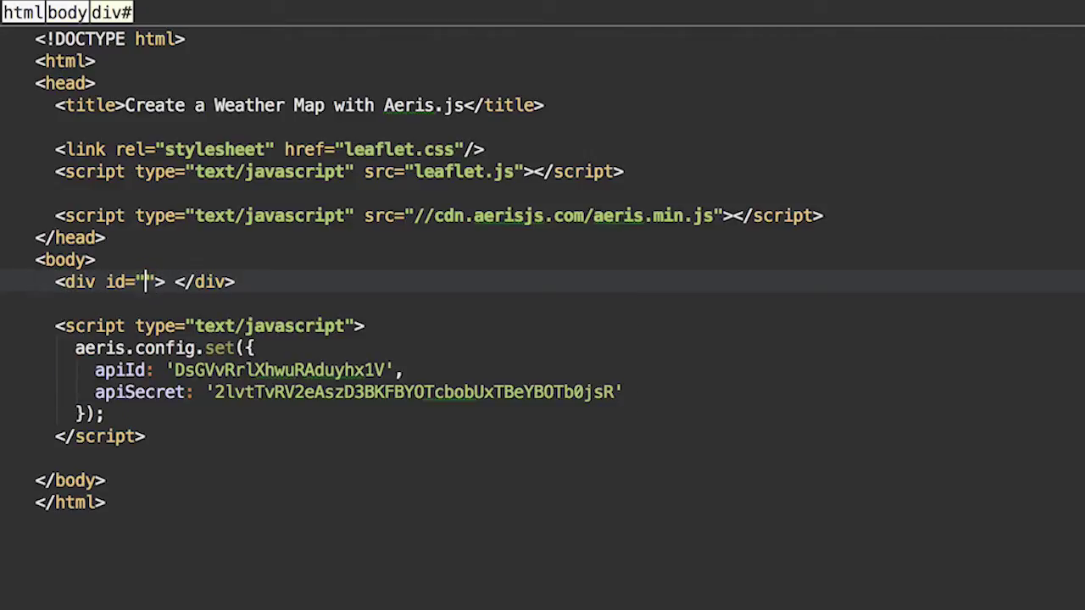
text(map-canvas)
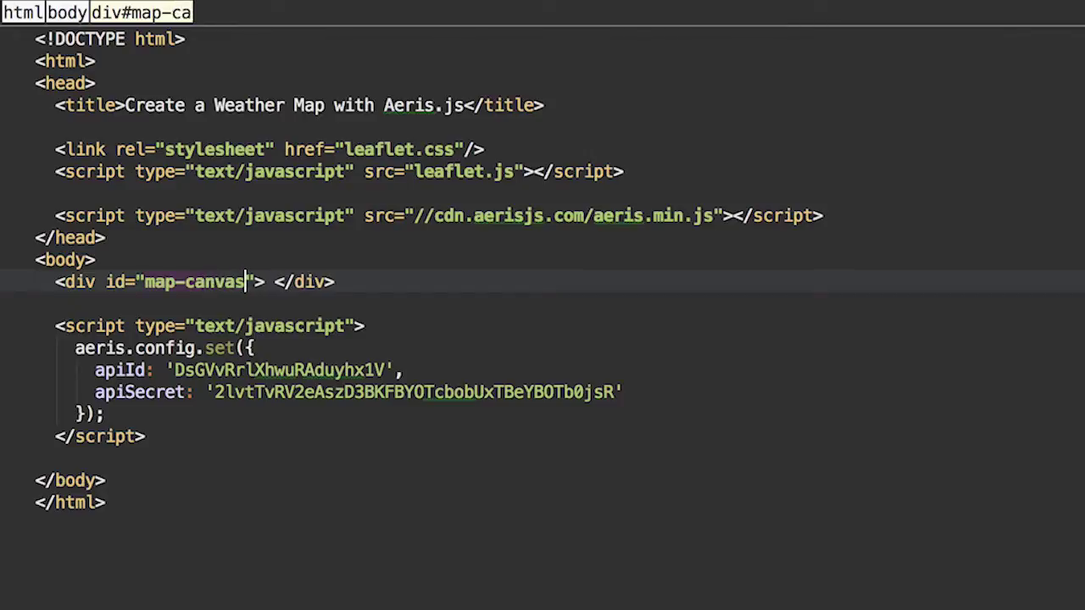
key(Right)
key(Right)
key(Delete)
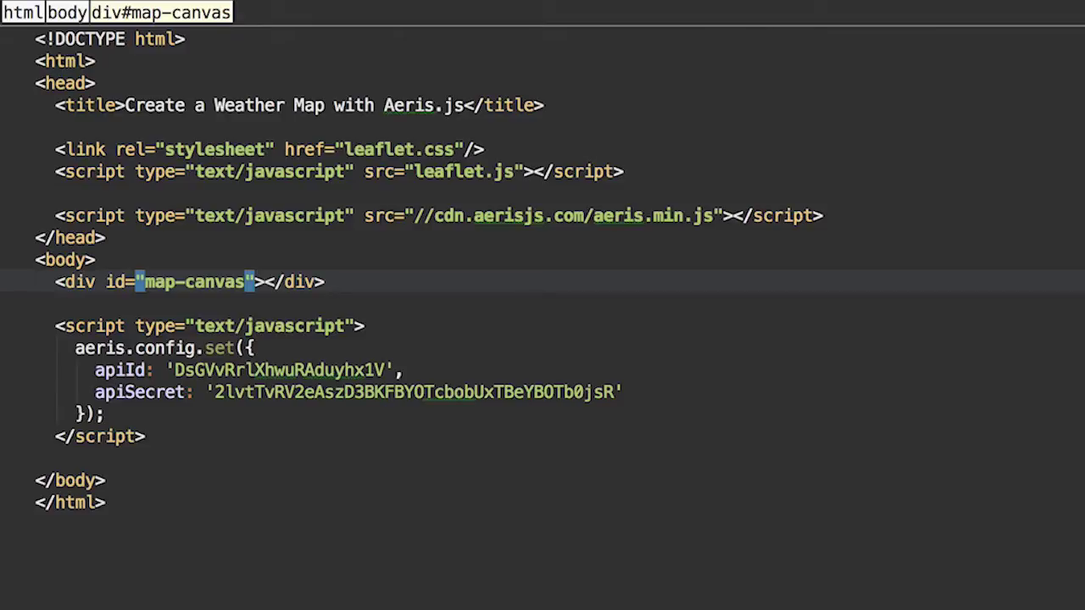
Step: Give the map-canvas div style width 800px and height 600px
text(st)
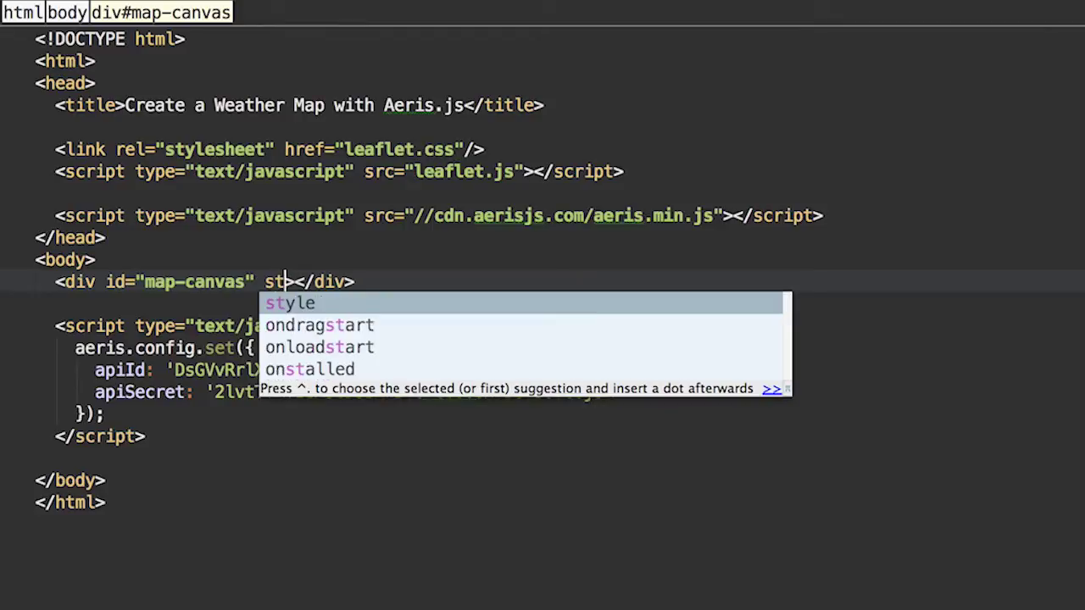
key(Return)
text(=")
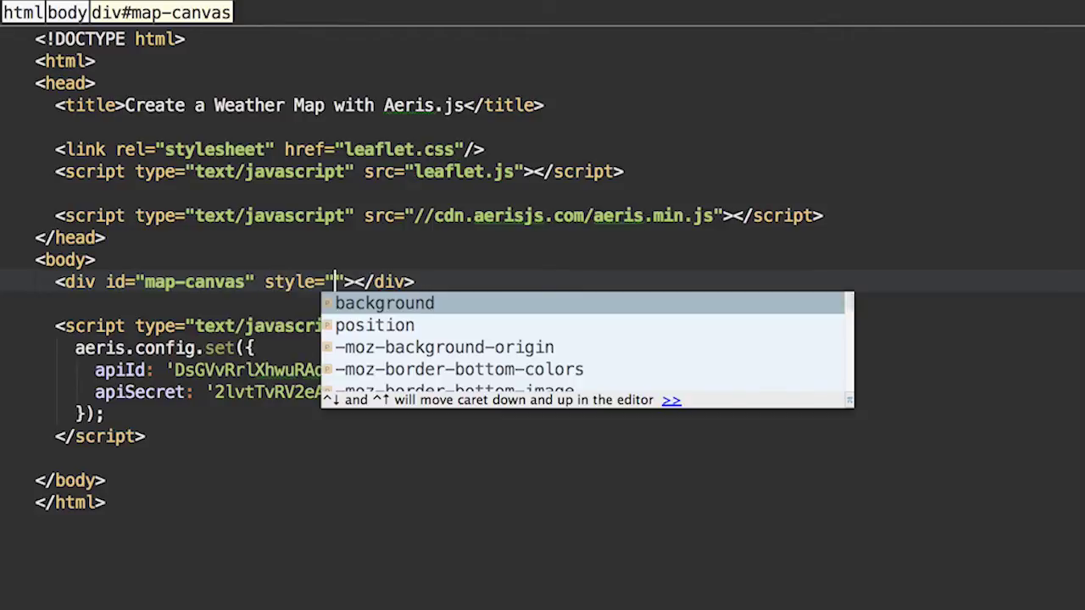
text(widt)
key(Return)
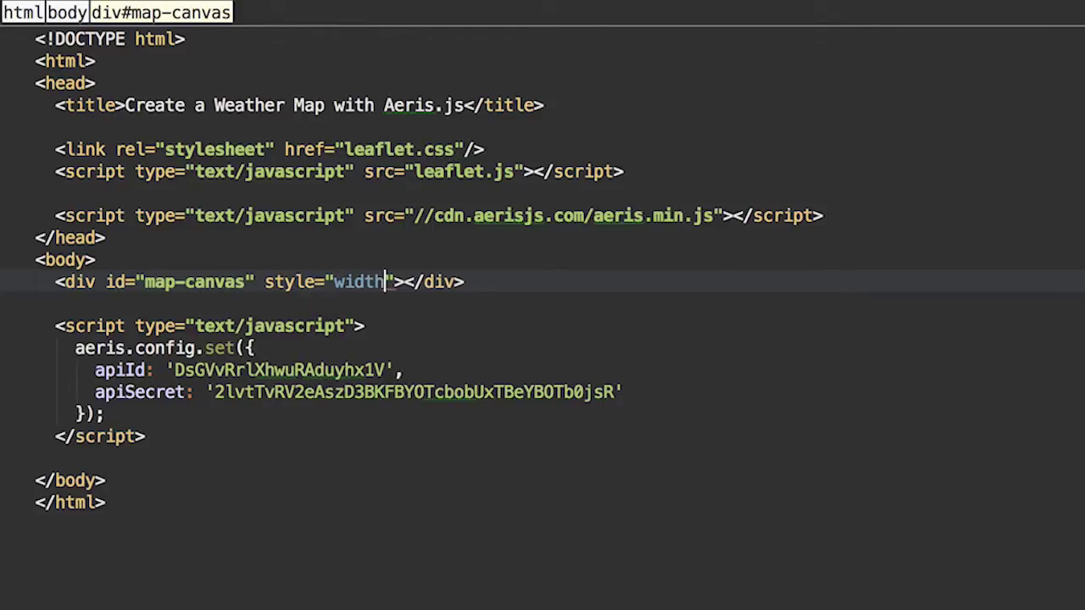
text(:800px; )
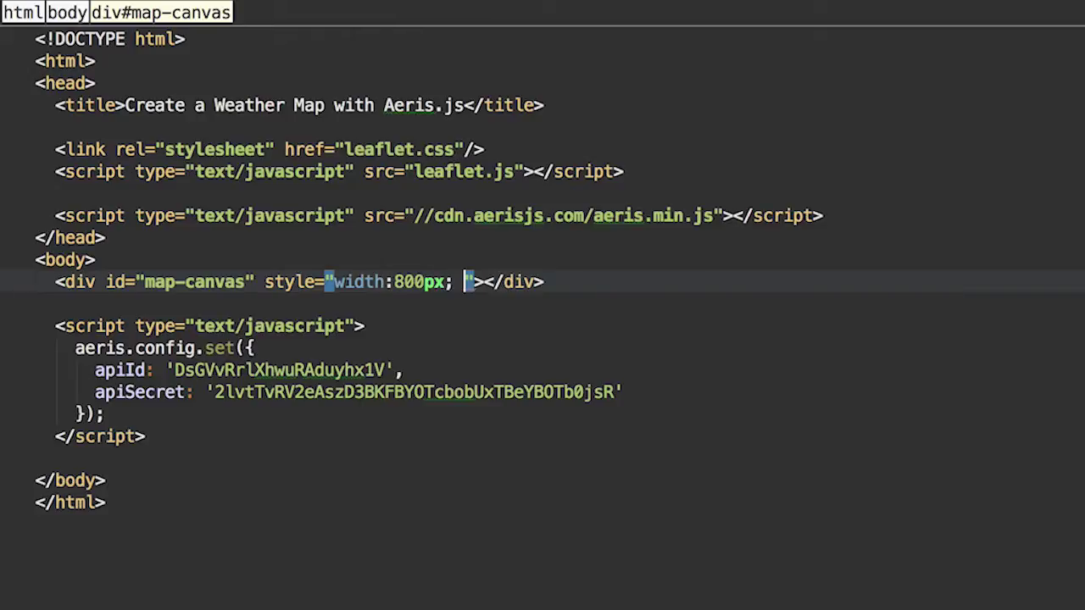
text(heigh:)
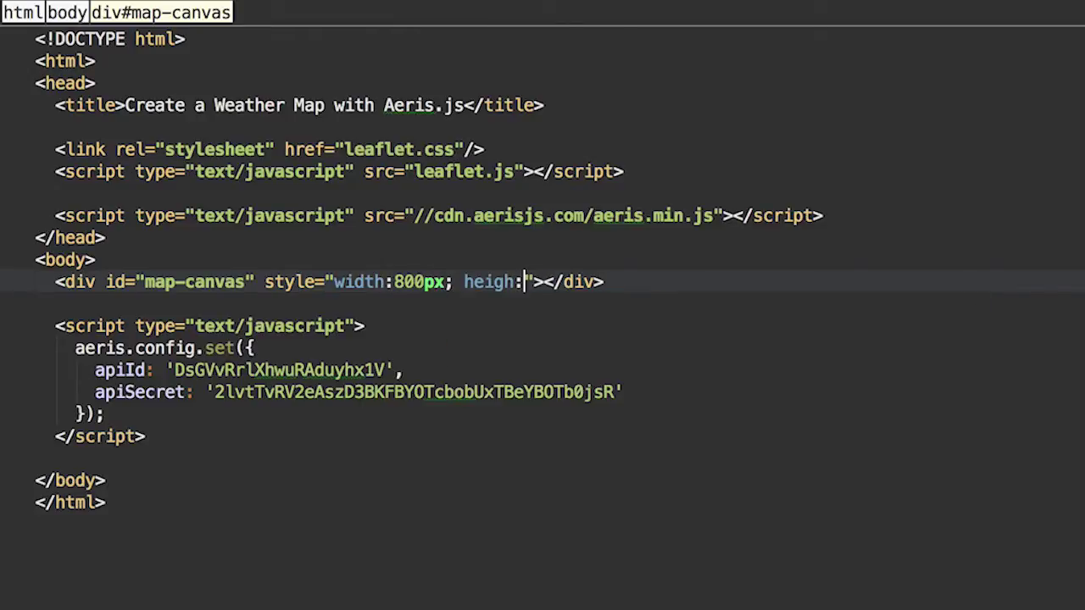
key(BackSpace)
text(t)
key(Return)
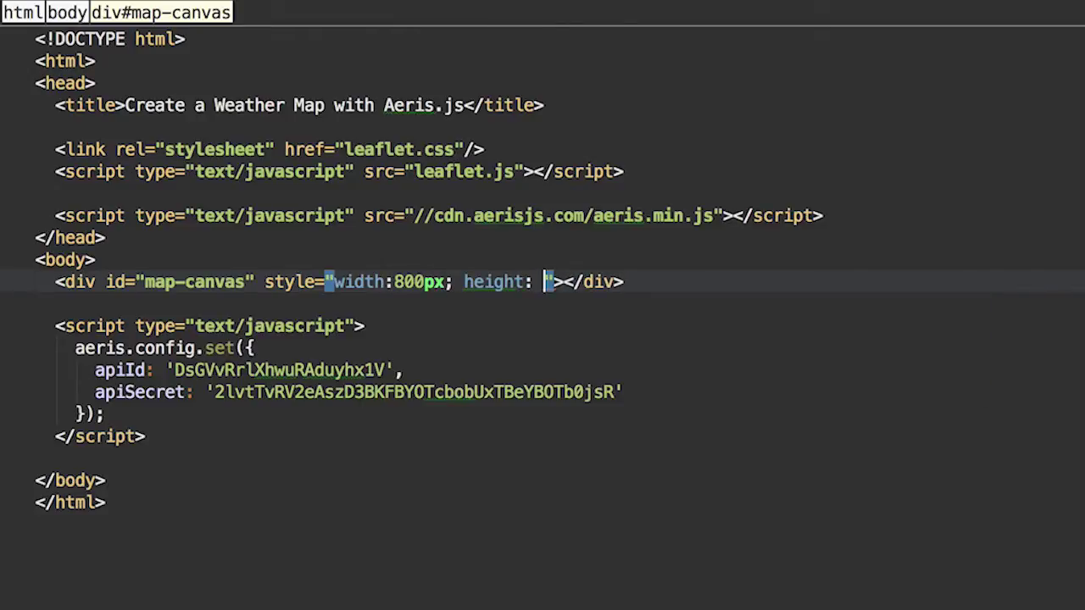
text(600px)
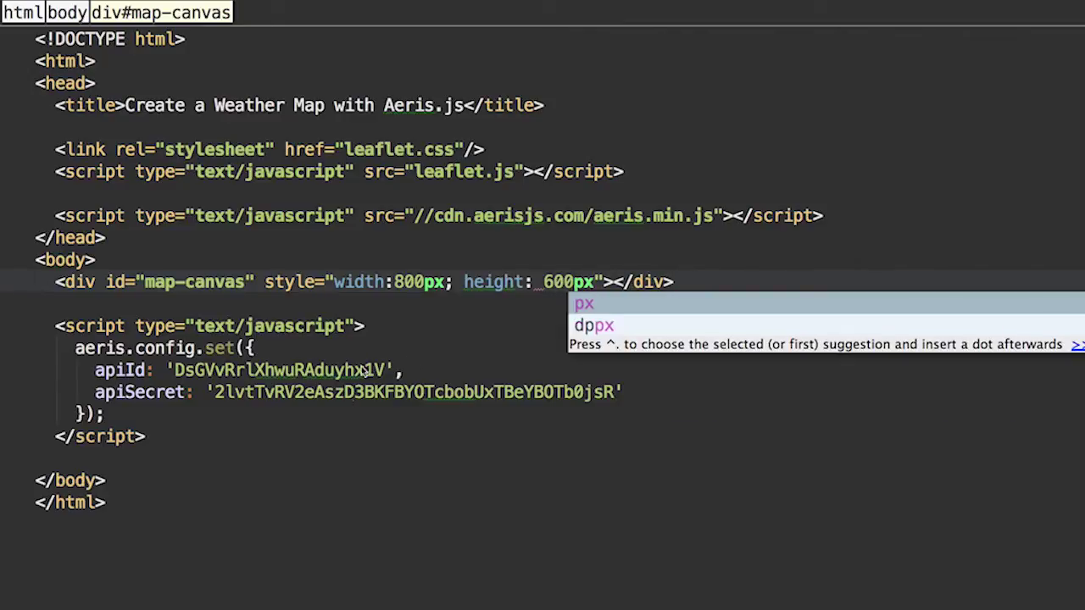
click(343, 392)
click(234, 413)
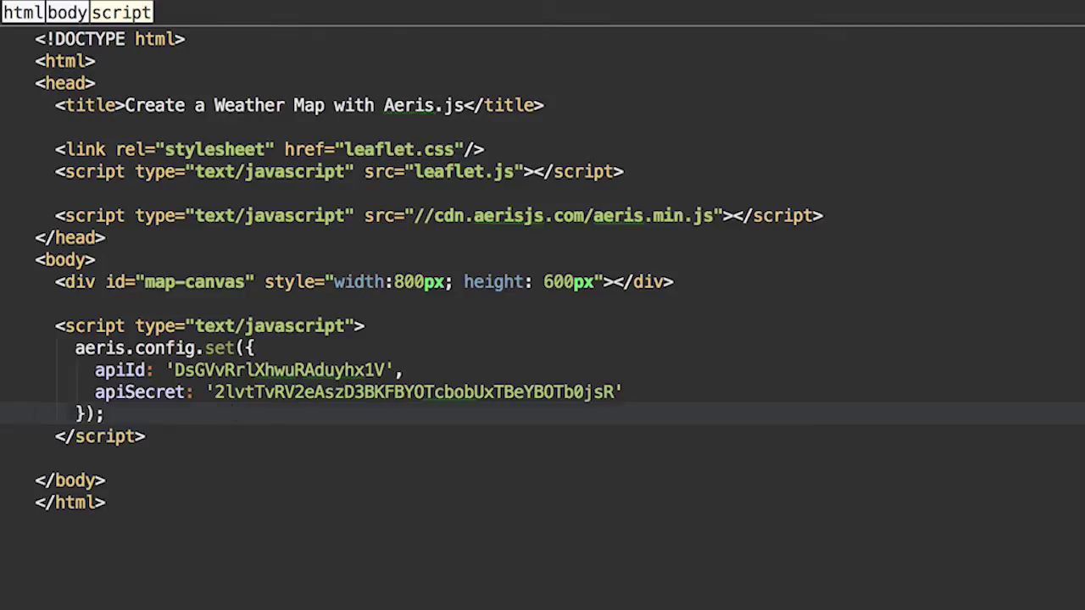
Step: Add var map = new aeris.maps.Map('map-canvas'); below the config call
key(Return)
key(Return)
text(var )
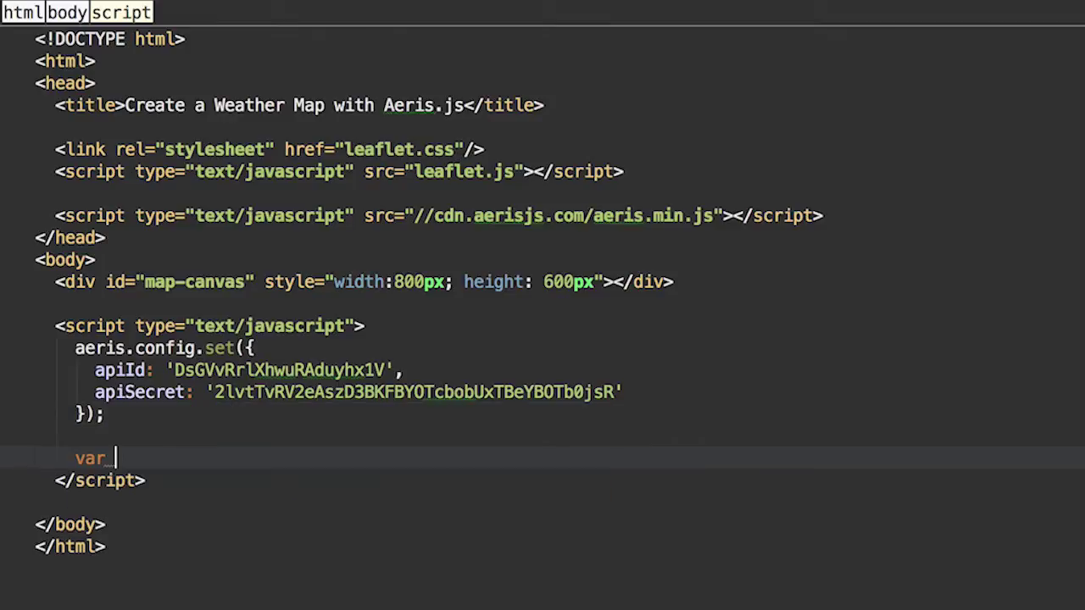
text(map = new aer)
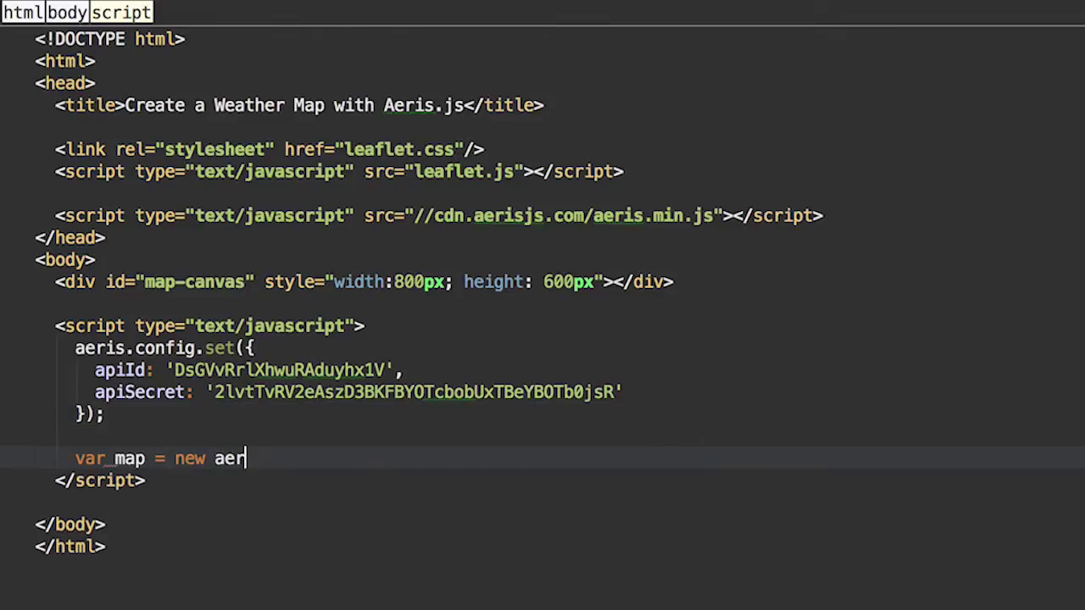
text(is.maps.)
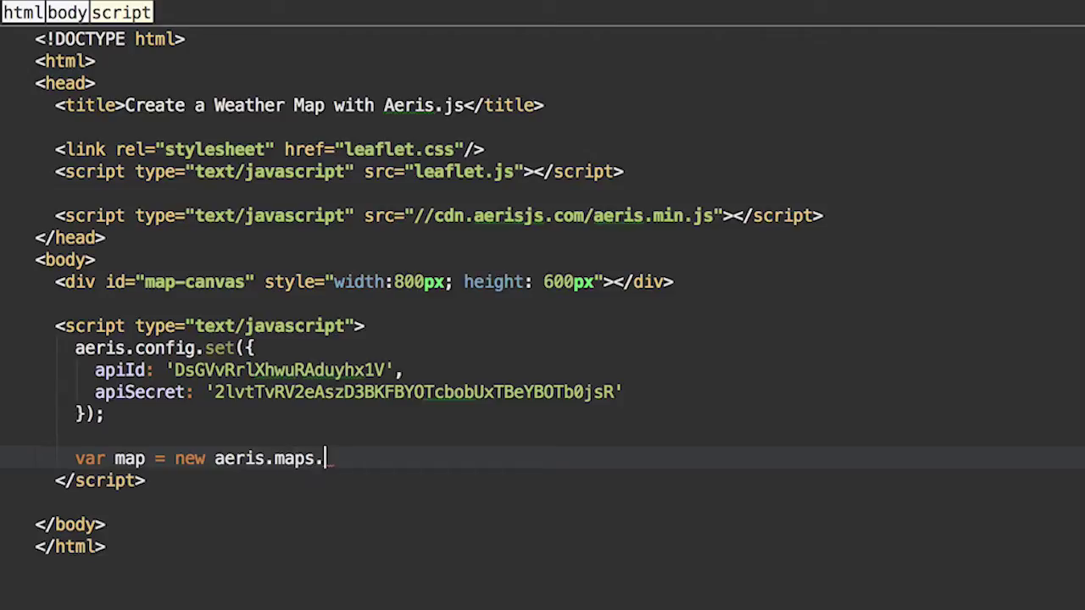
text(Map(')
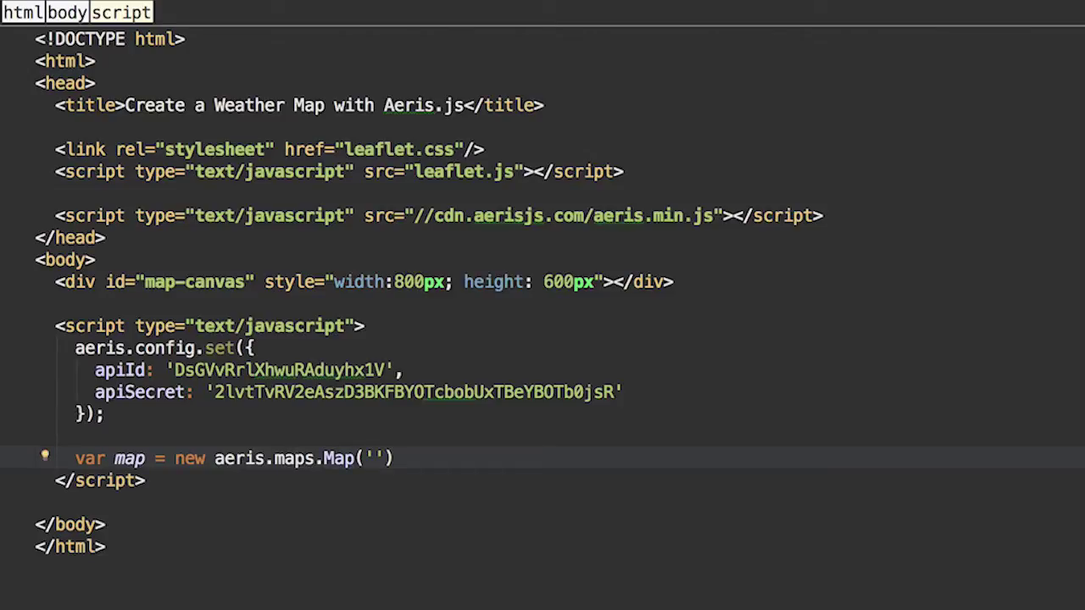
text(m)
text(ap-)
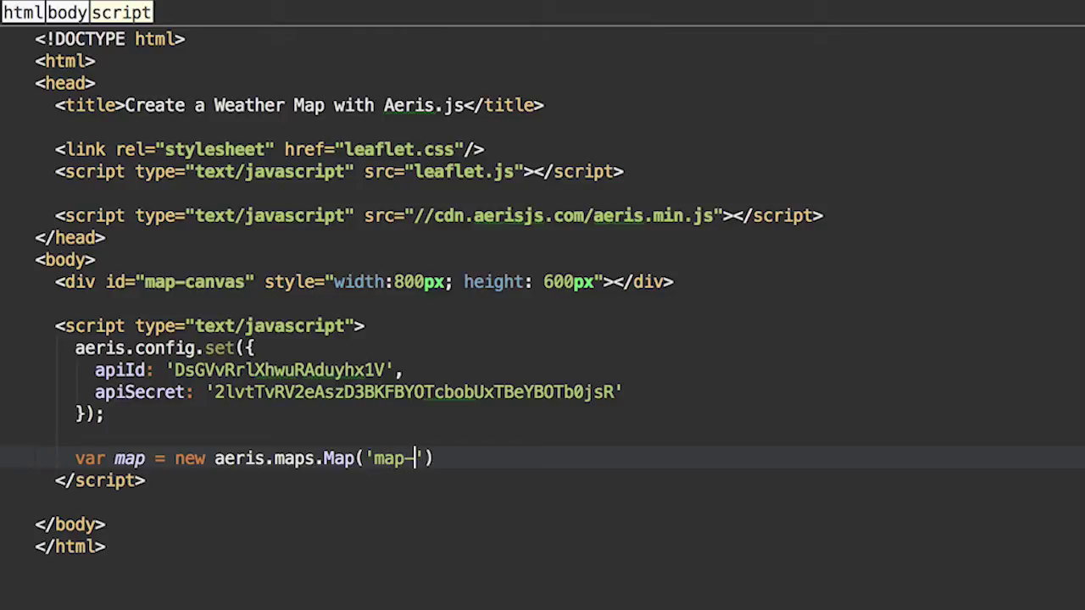
text(canvas)
key(Right)
key(Right)
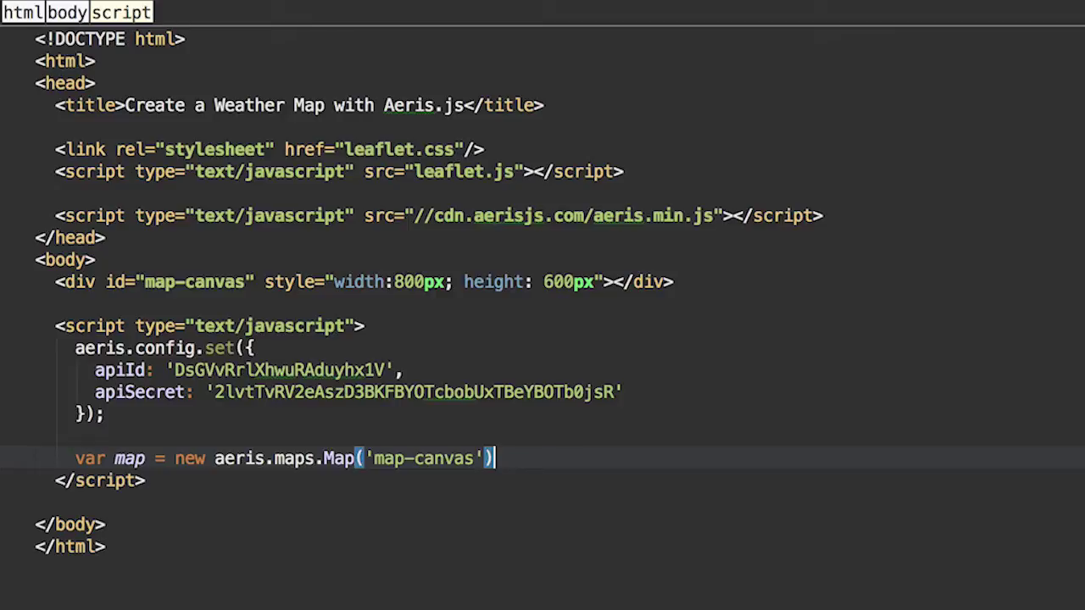
text(;)
key(Return)
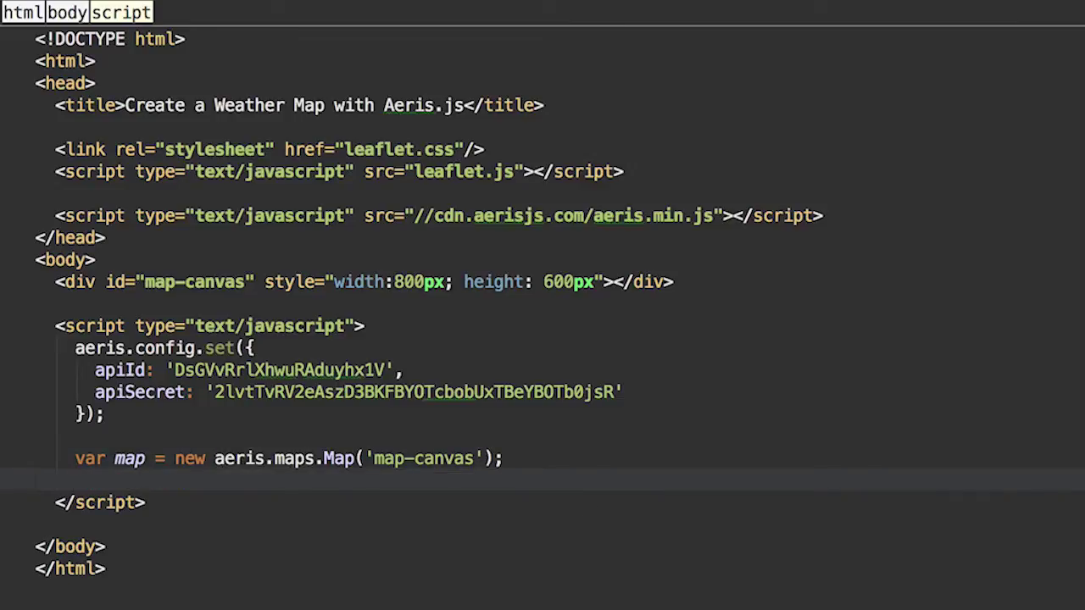
Step: Add var radar = new aeris.maps.layers.Radar(); followed by radar.setMap(map);
text(var )
text(radar = new a)
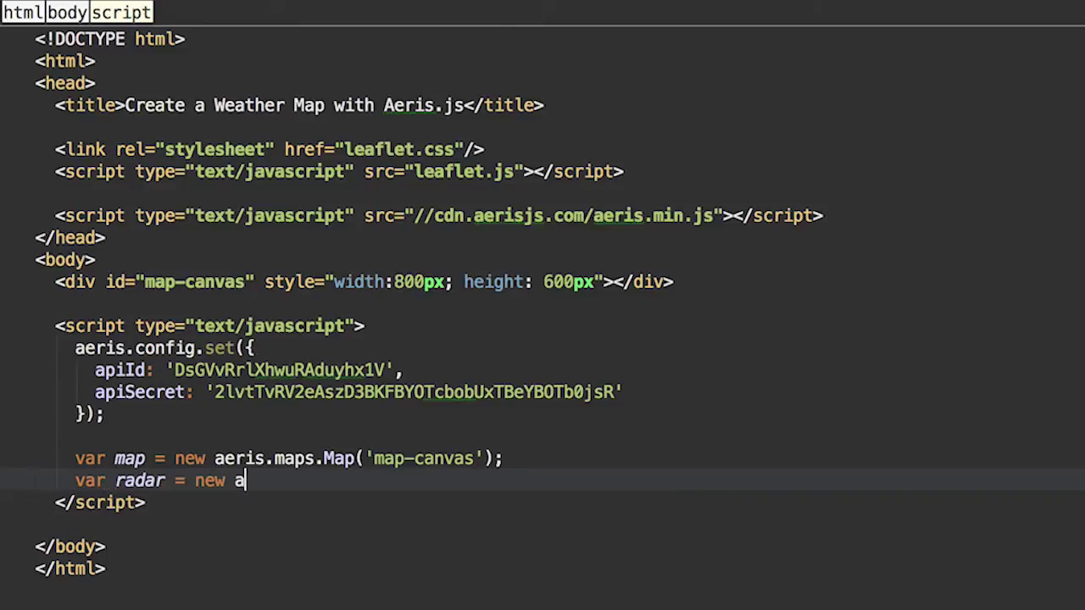
text(eris.)
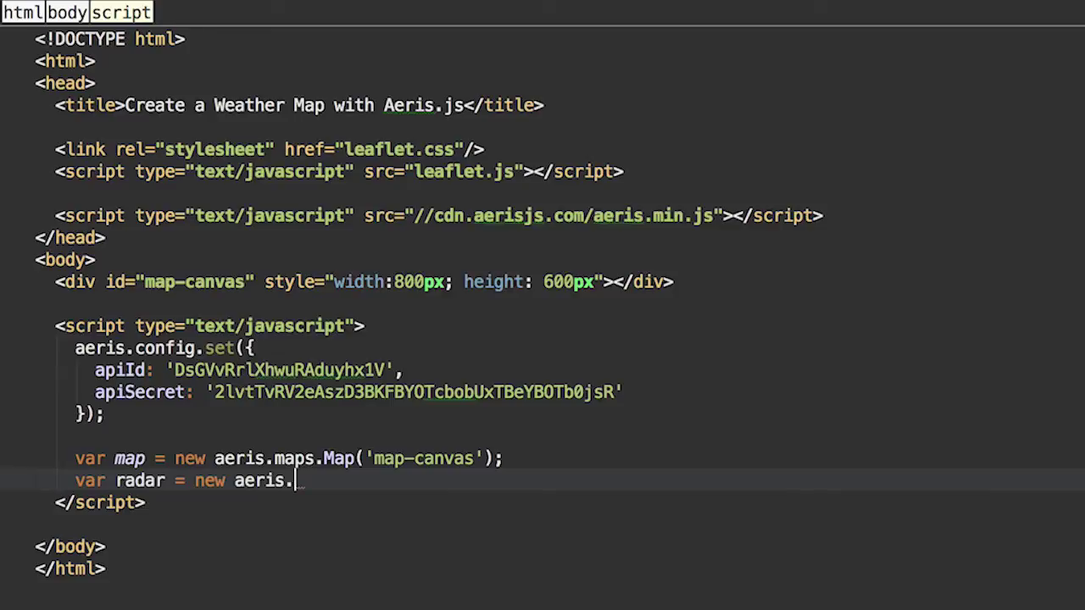
text(maps.layers.)
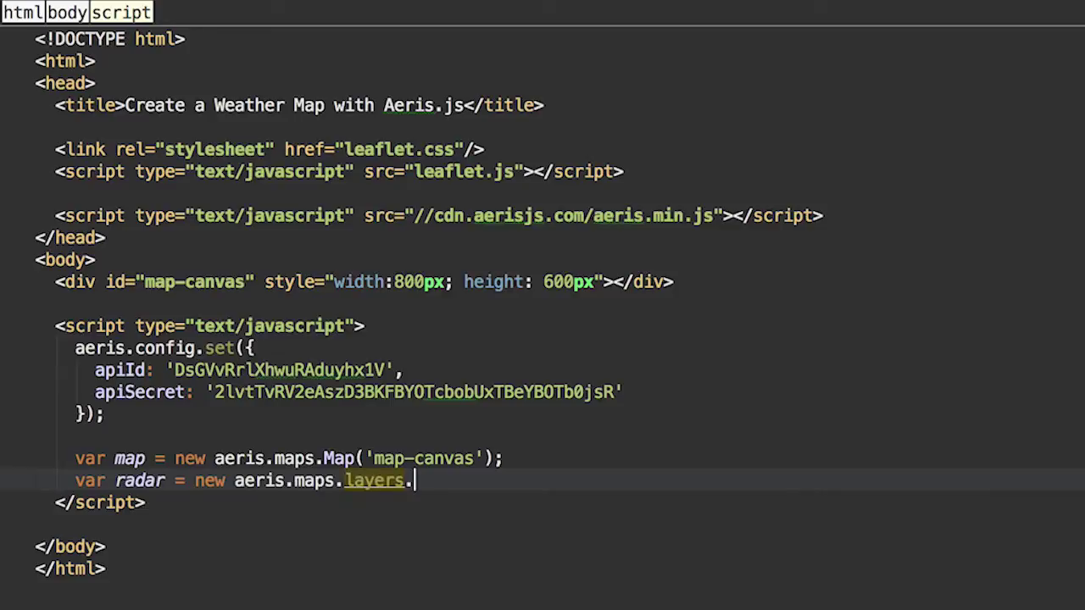
text(Radar)
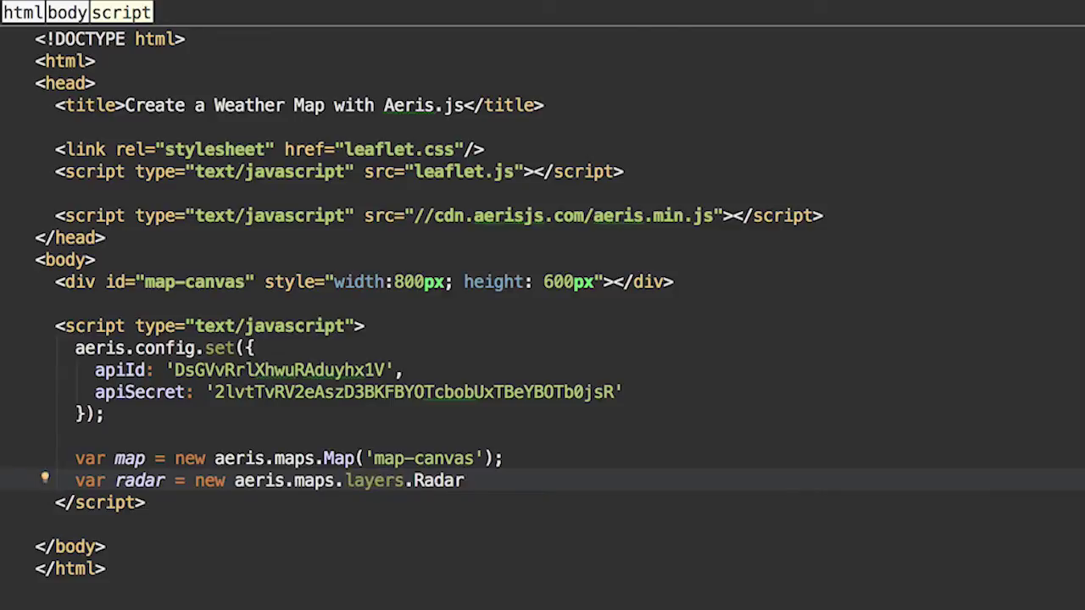
text(();)
key(Return)
text(r)
key(BackSpace)
key(Return)
text(r)
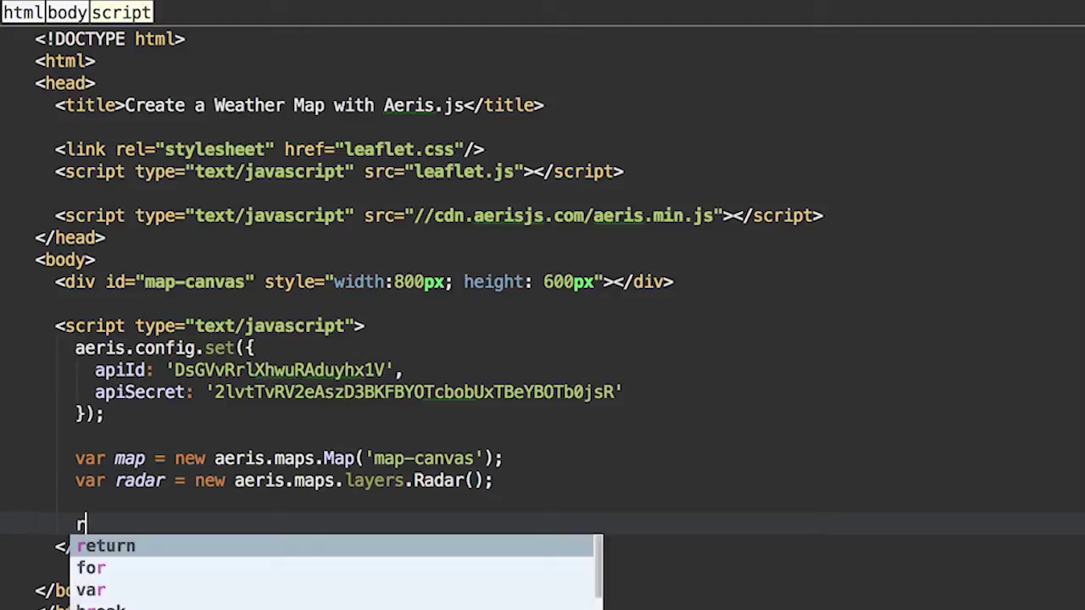
text(adar.setMap)
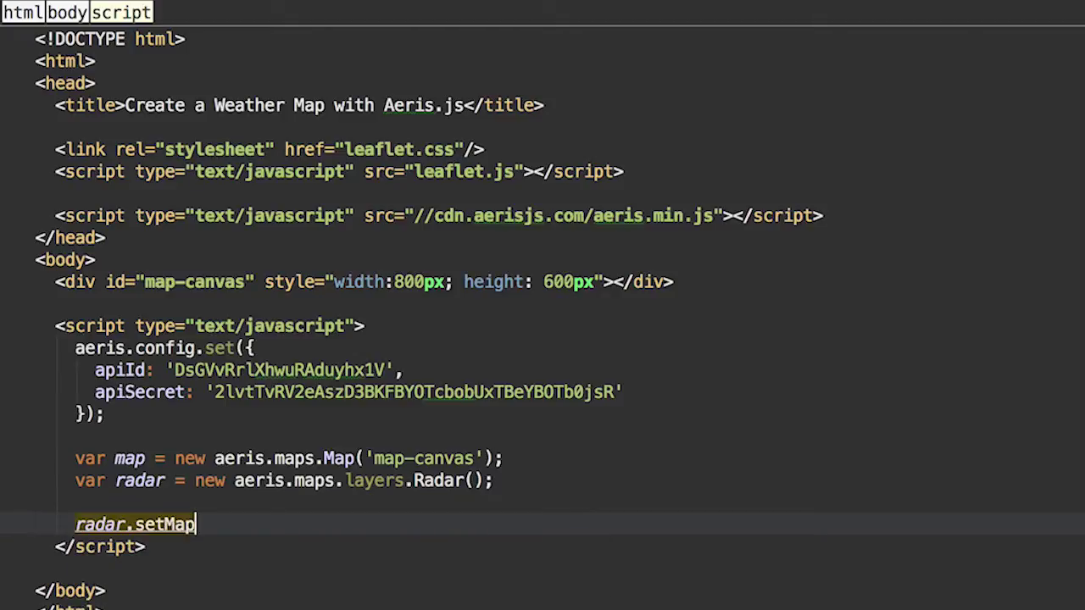
text((map);)
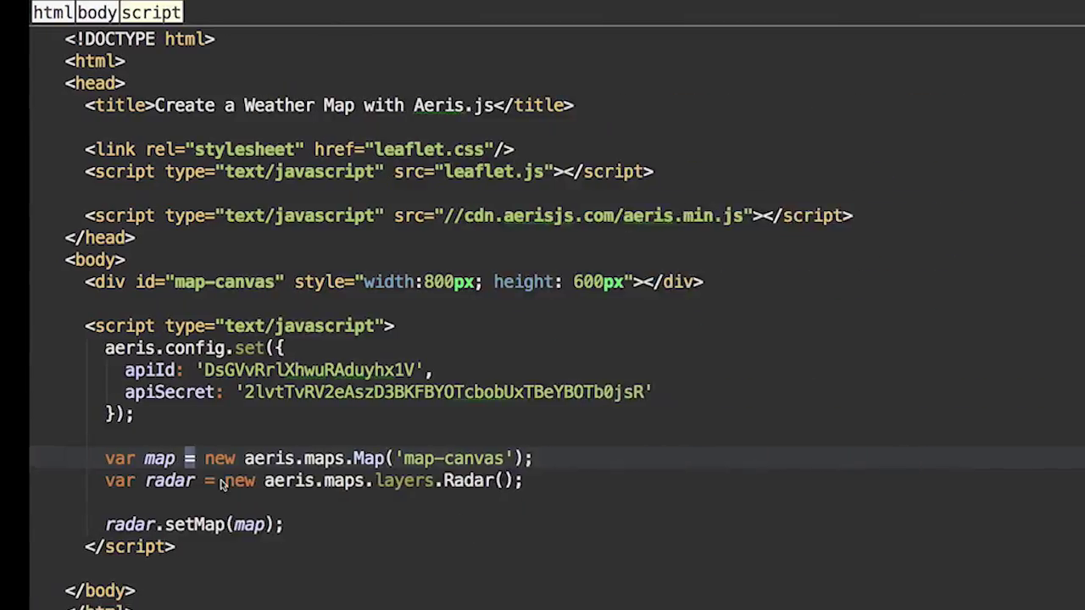
click(512, 481)
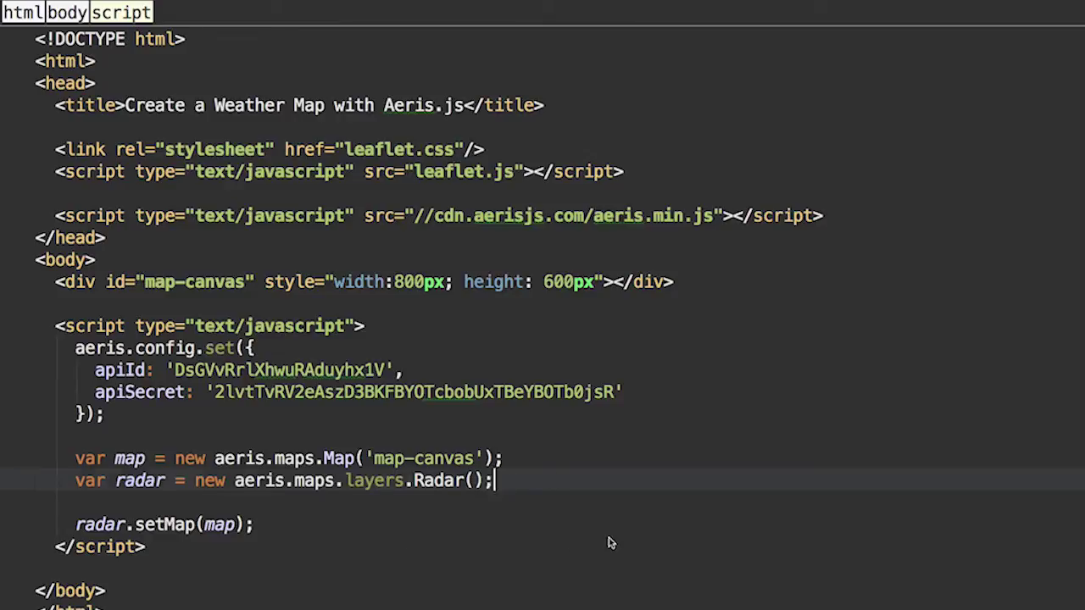
Step: Create an Aeris Satellite layer and attach it with satellite.setMap(map)
key(Return)
text(var satellite)
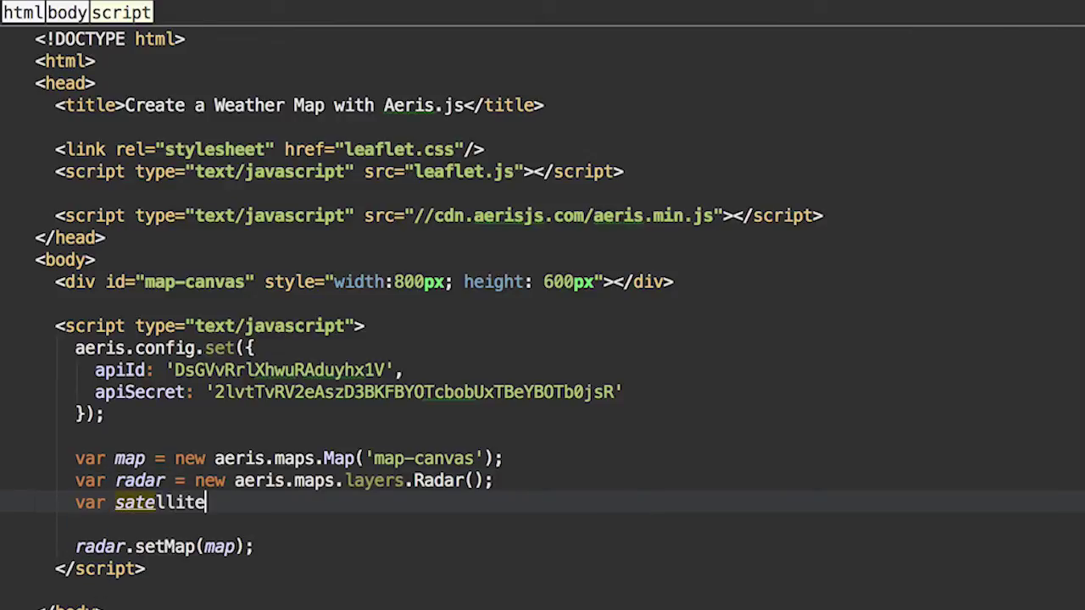
text( = new aeris.maps)
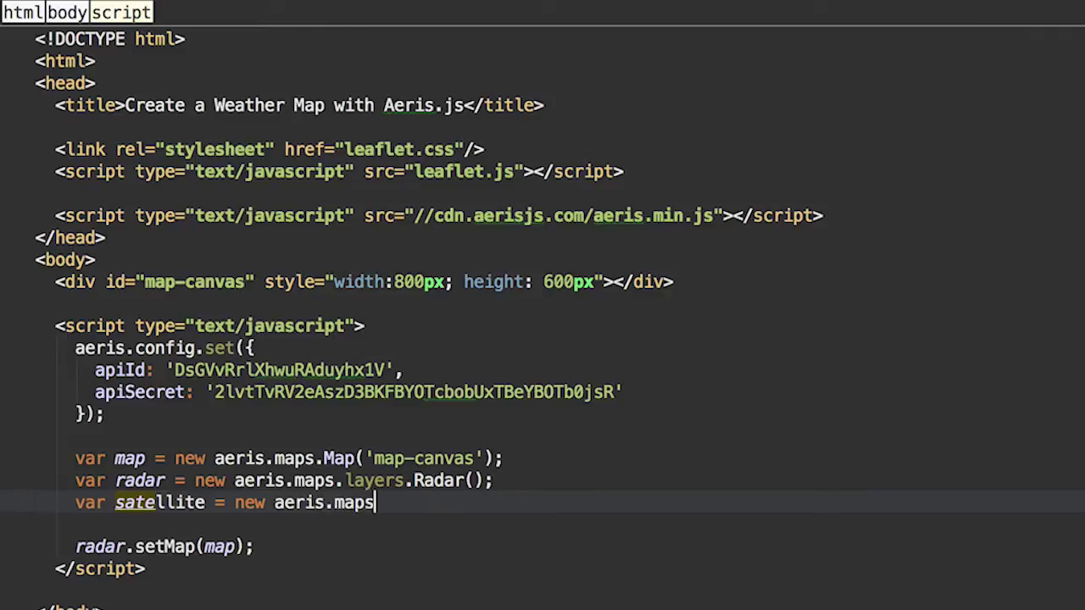
text(.layers.Sate)
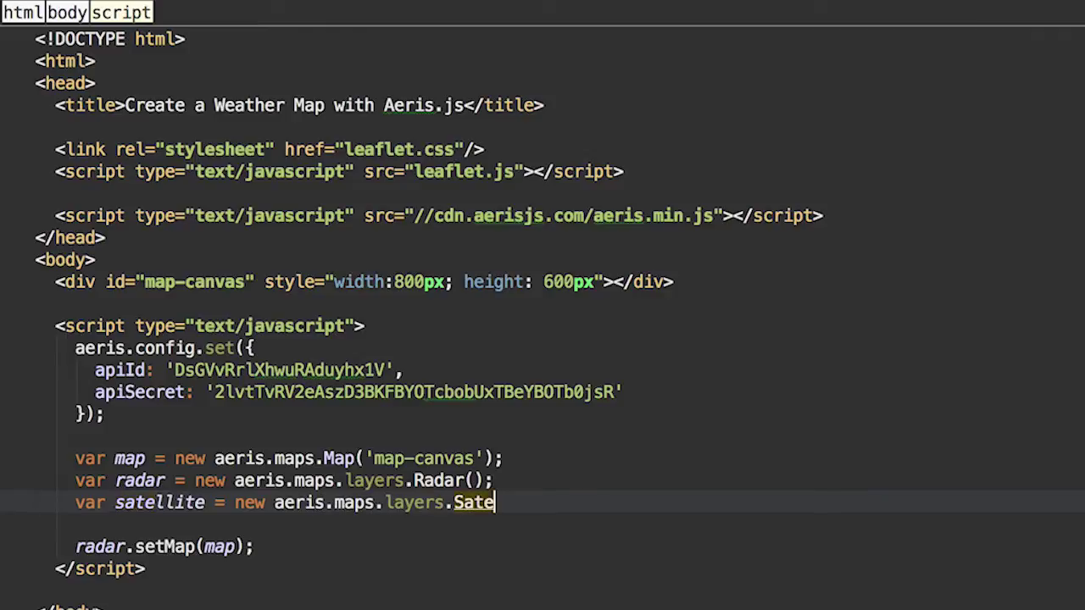
text(llite();)
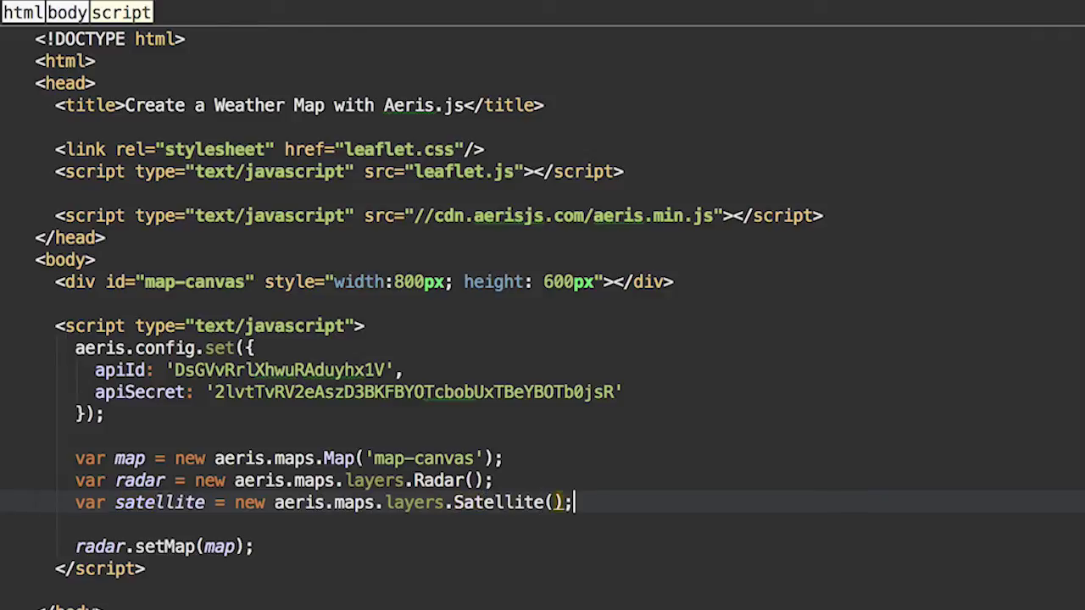
key(Down)
key(Down)
key(Return)
text(sate)
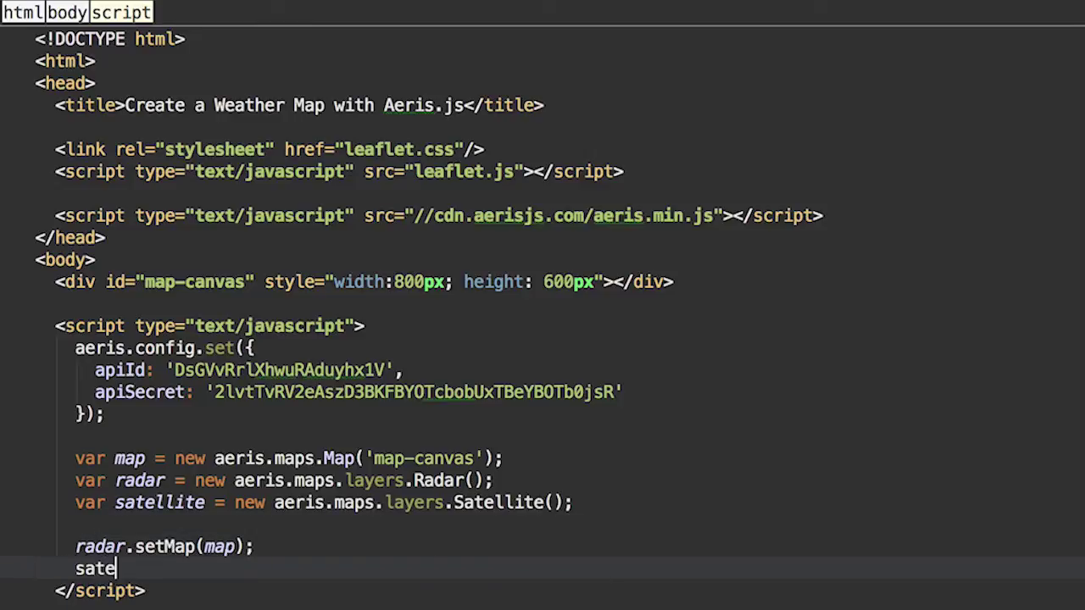
text(llite.setMap()
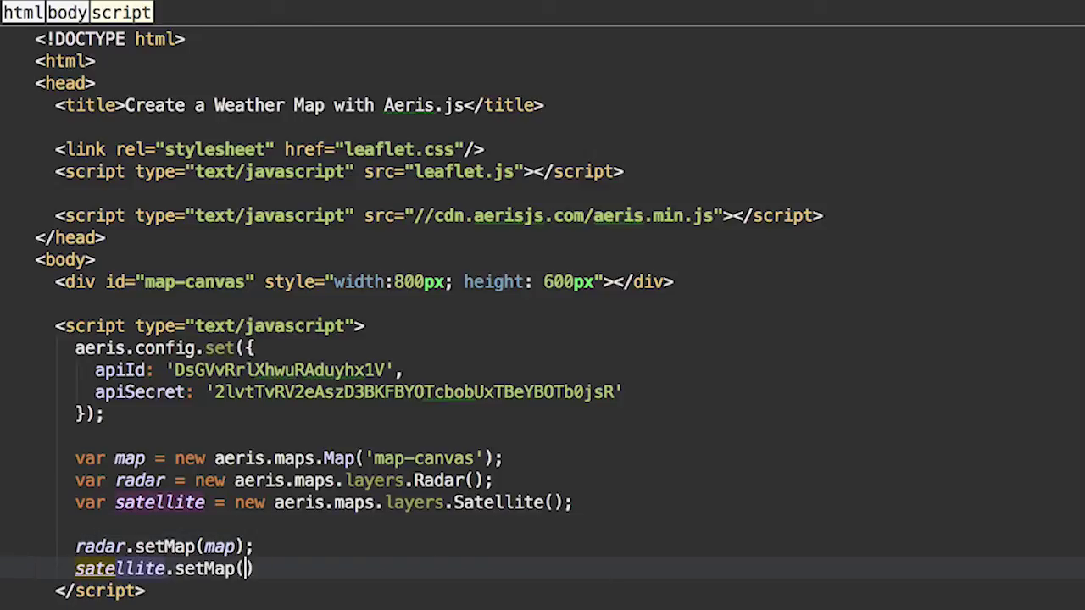
text(map);)
Step: Reload the page in the browser to preview the satellite clouds, then return to the editor
key(ctrl+Left)
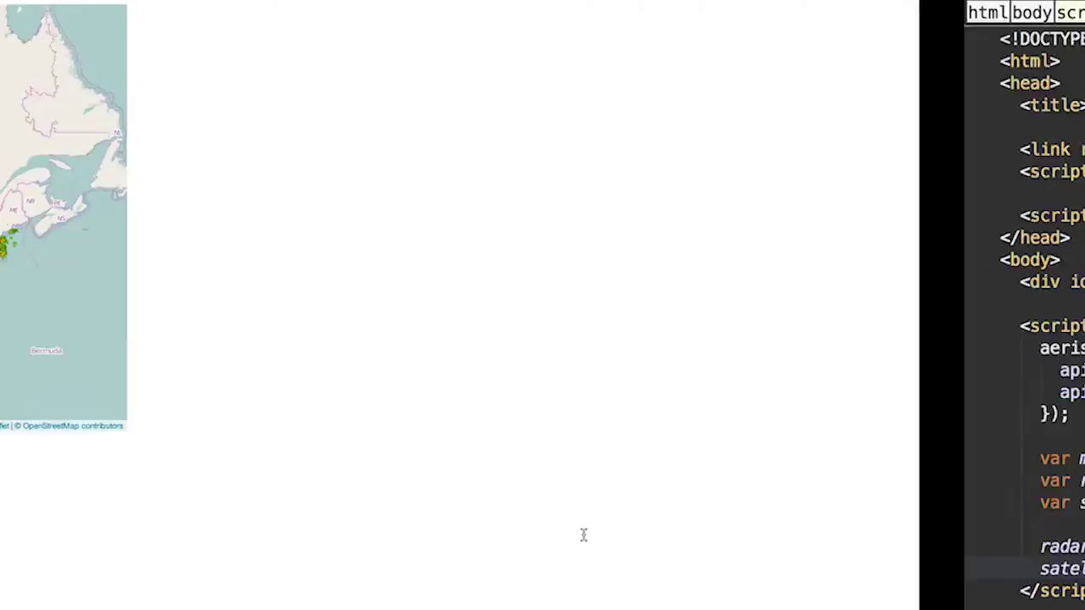
key(ctrl+r)
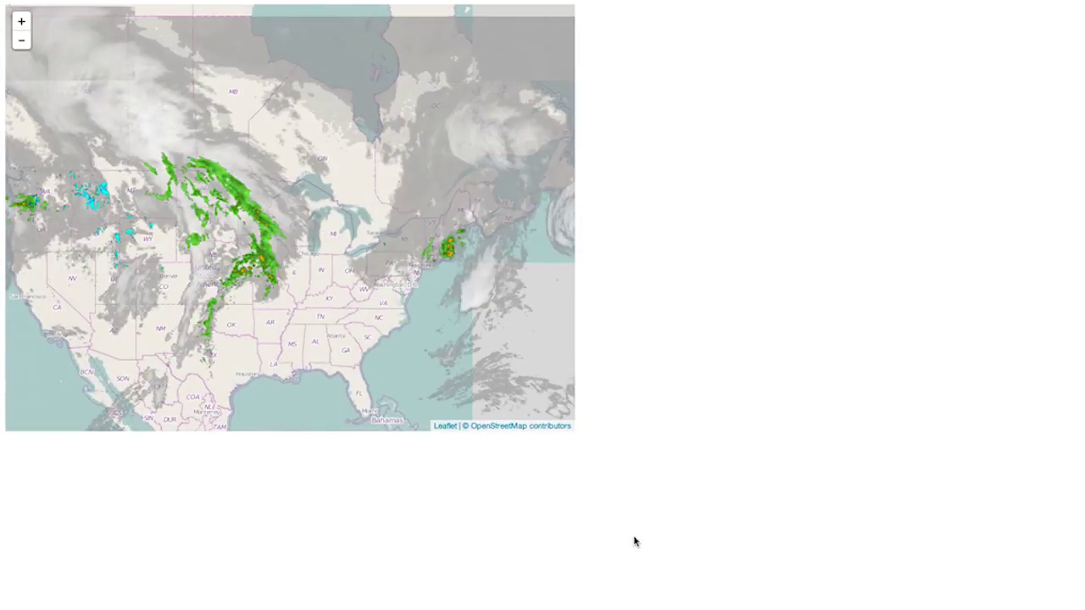
key(ctrl+Right)
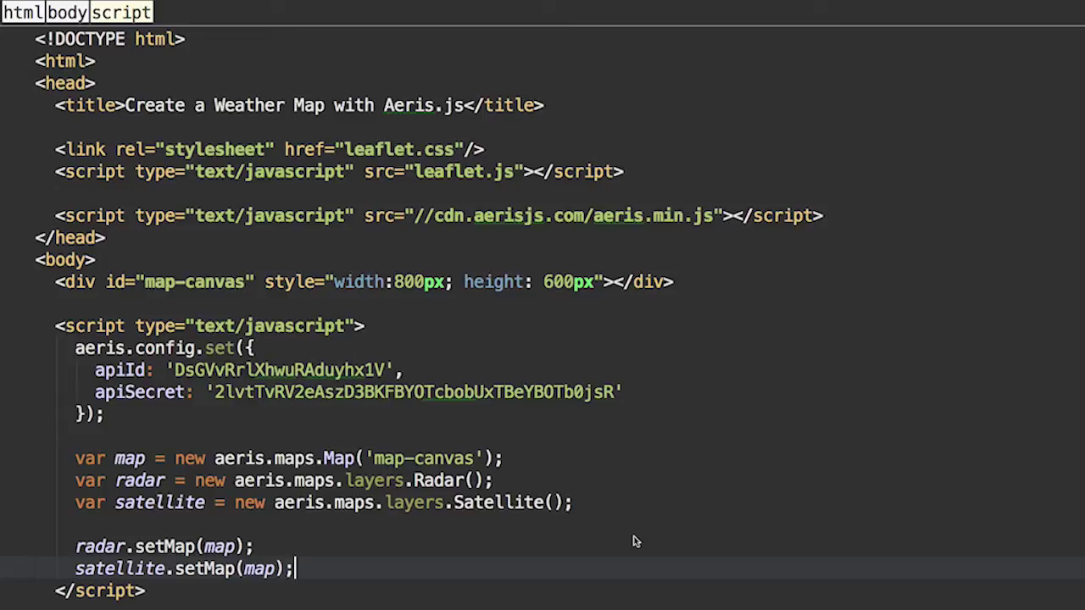
Step: Add a Temps layer with temp.setMap(map) and set satellite opacity to 0.5
click(626, 506)
scroll(622, 405, down, 3)
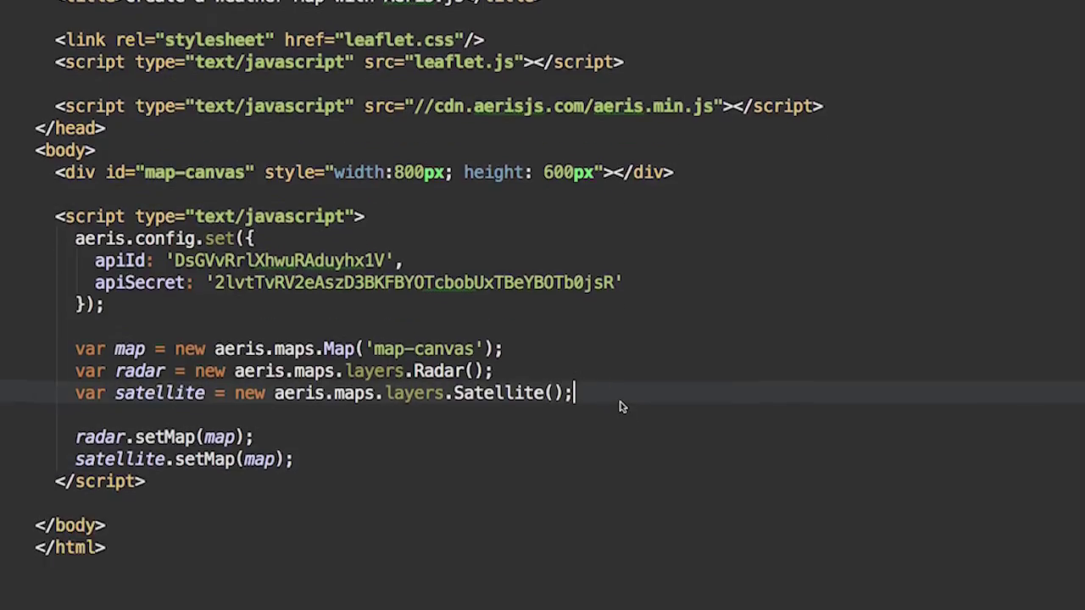
key(Return)
text(var te)
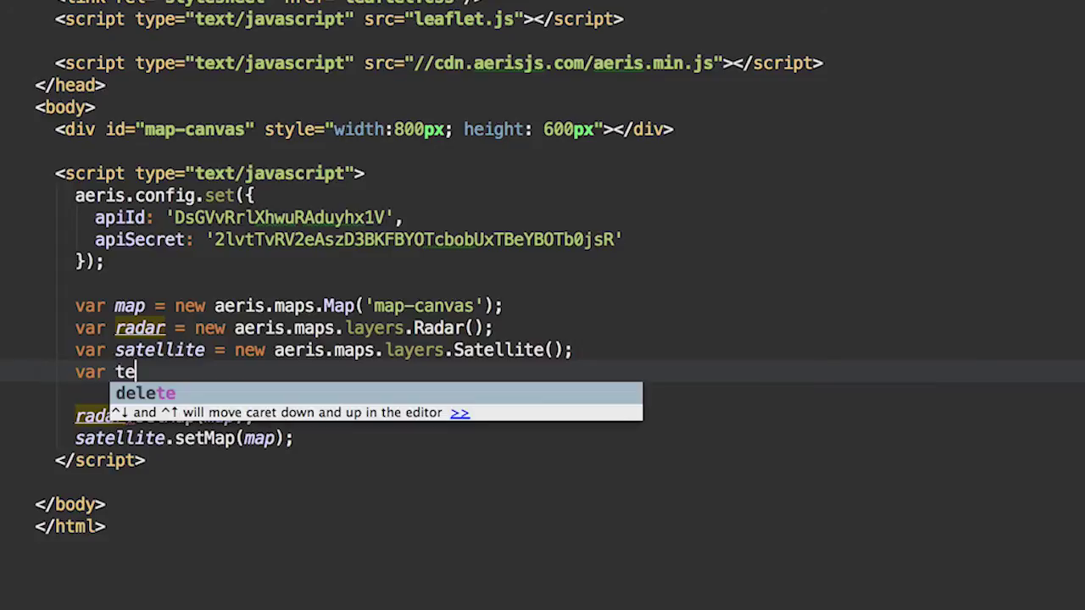
text(mp = new )
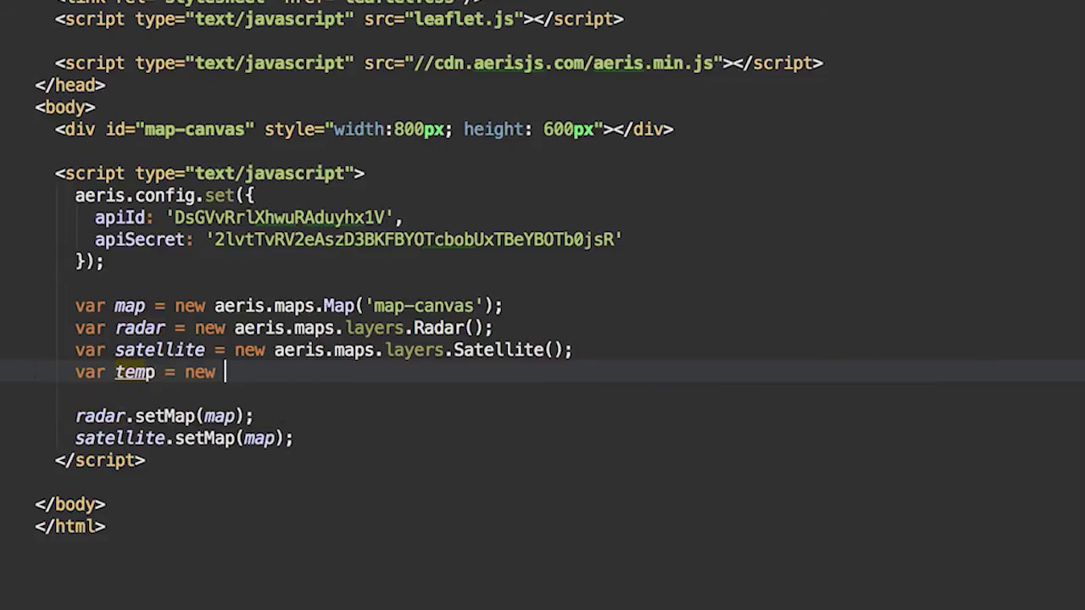
text(aeris.maps.l)
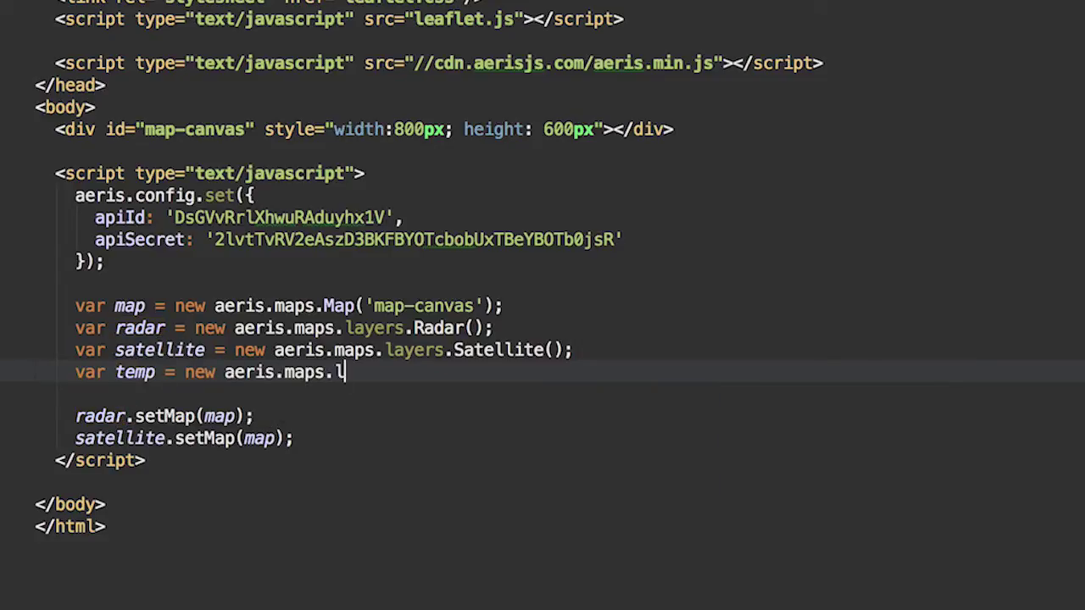
text(ayers.Temps)
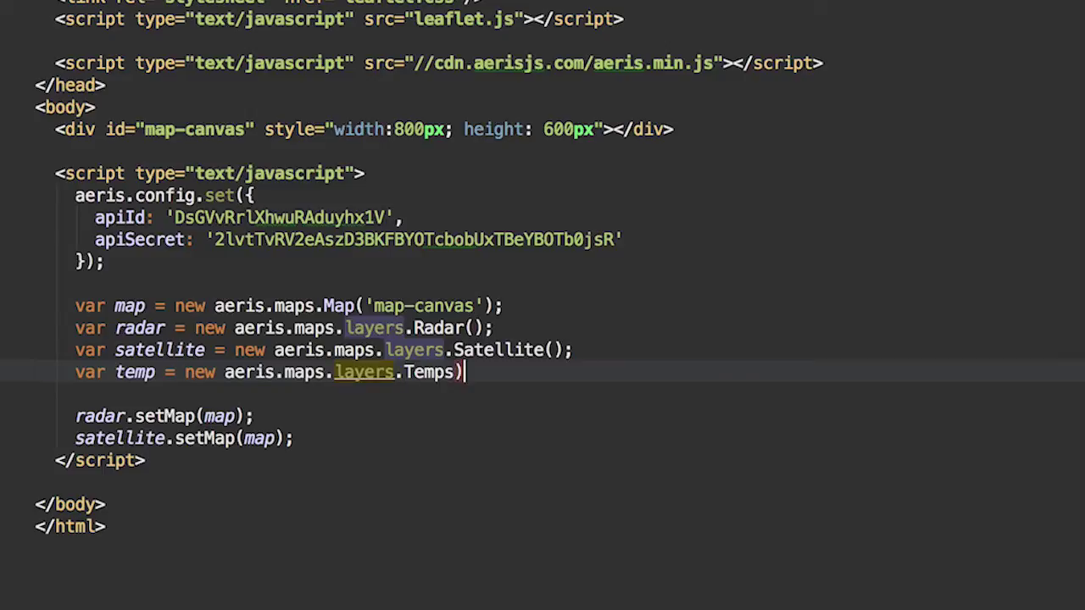
text(();)
key(Down)
key(Down)
key(Down)
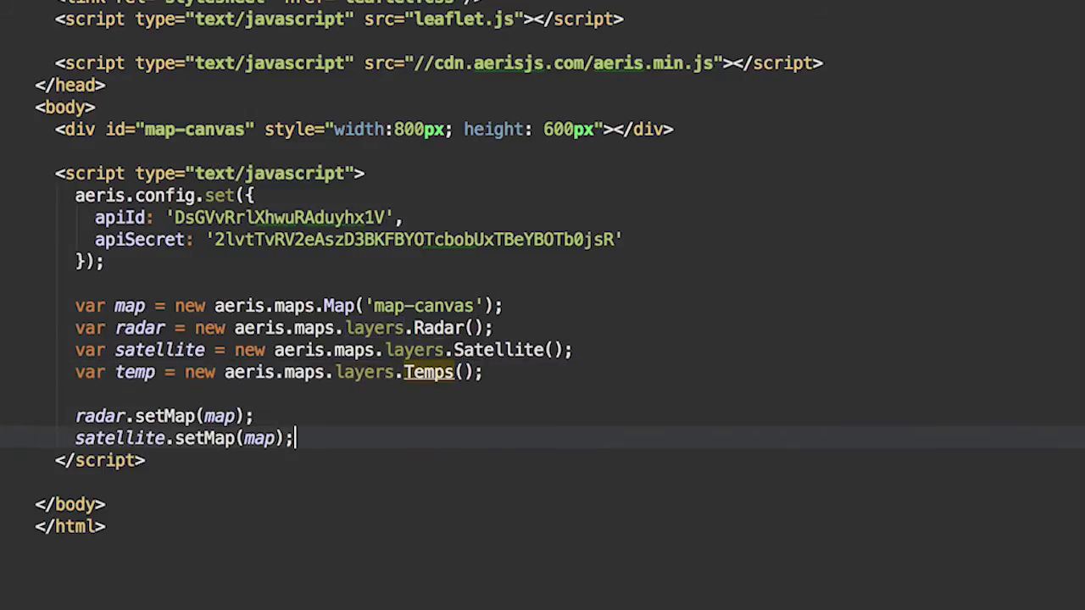
key(Return)
text(temp.setMa)
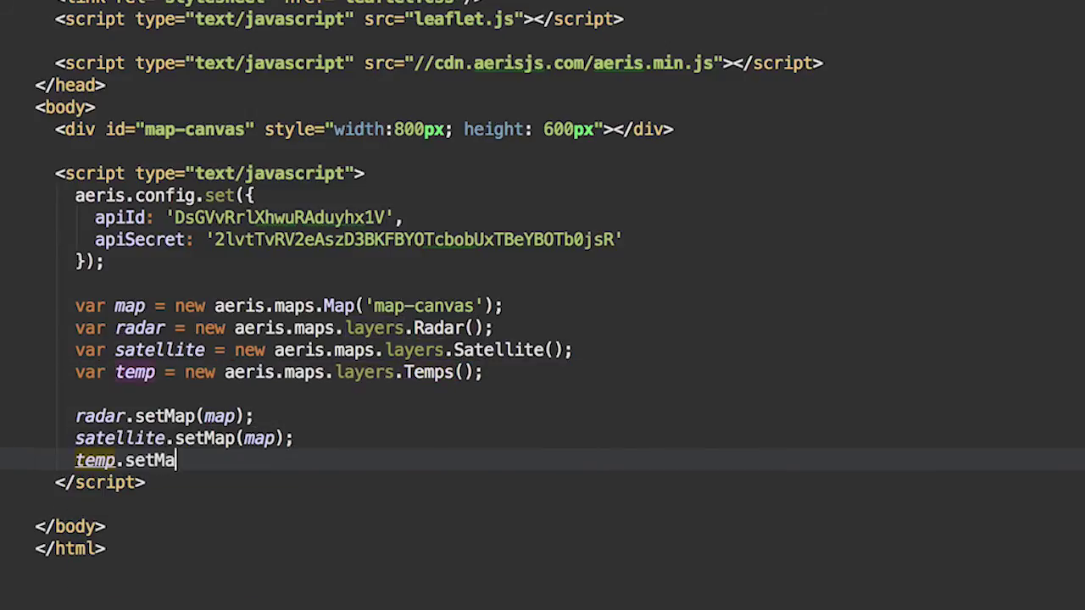
text(p(map);)
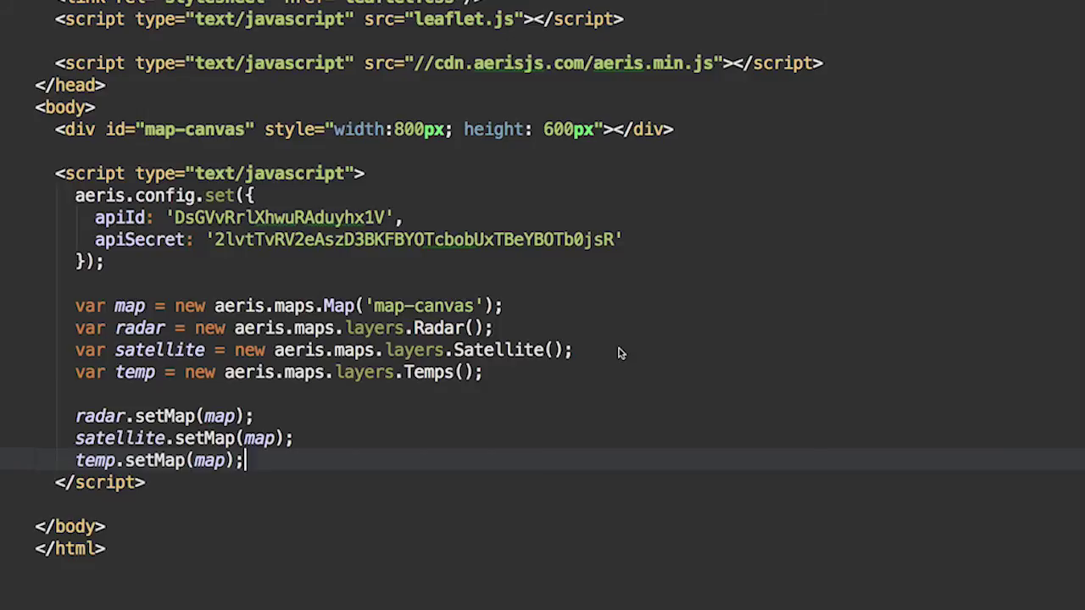
key(Return)
key(Return)
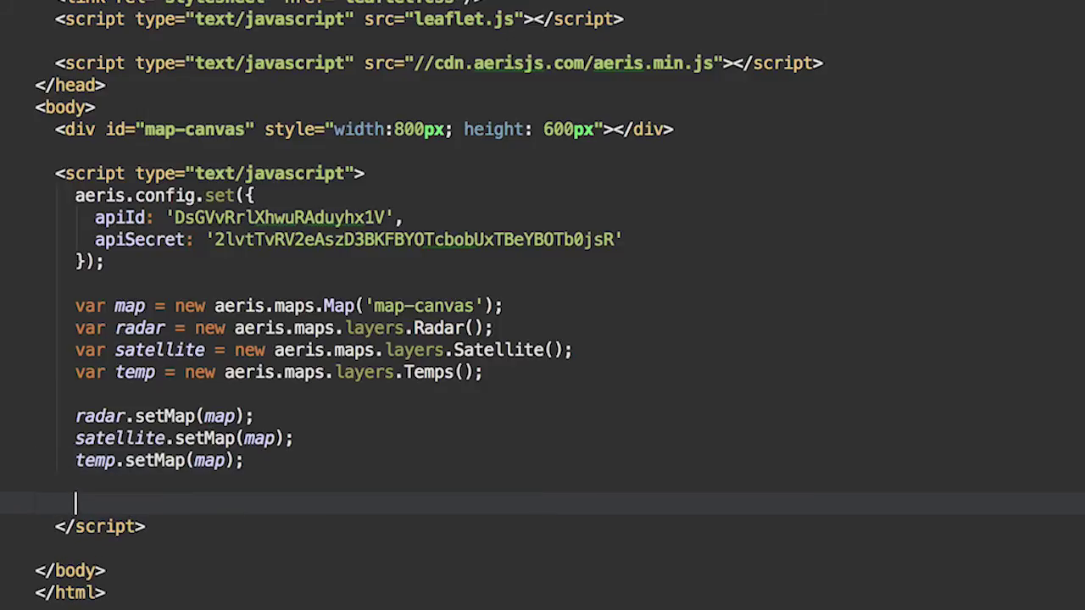
text(satel)
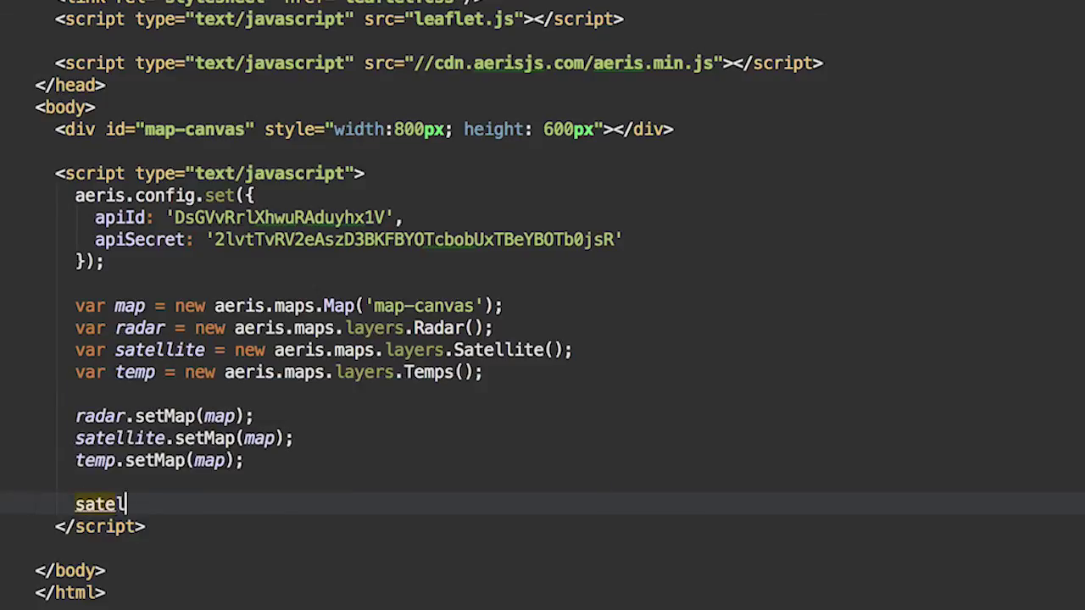
text(lite.setOp)
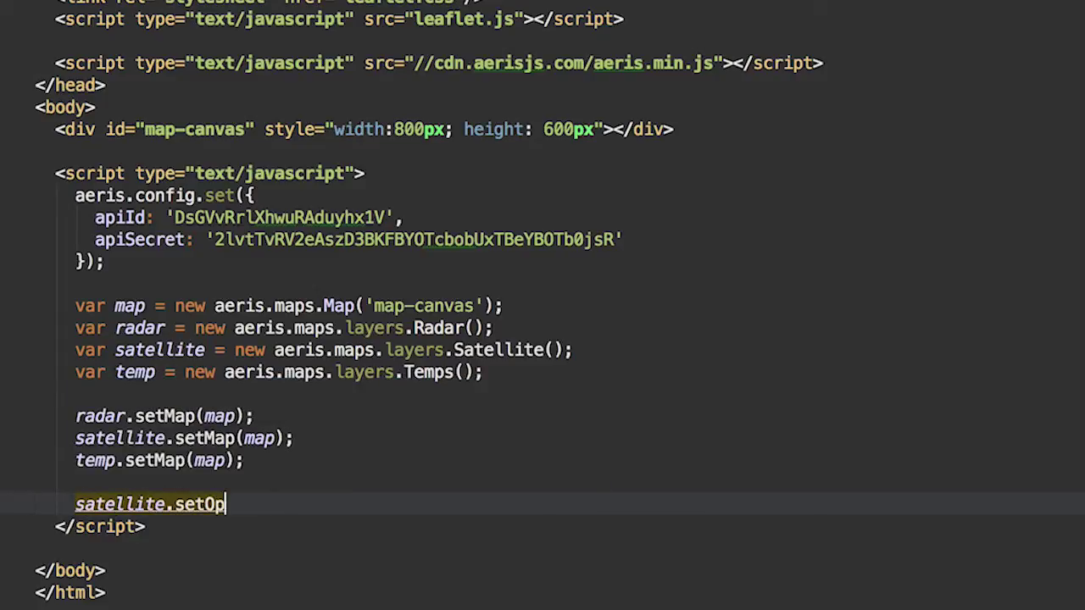
text(acity()
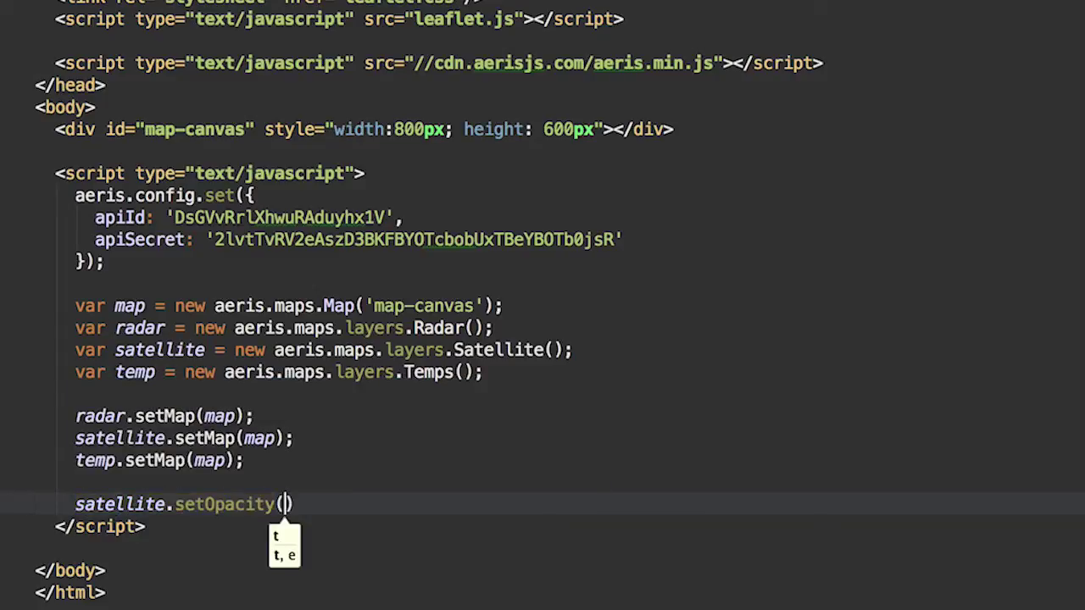
text(0.5)
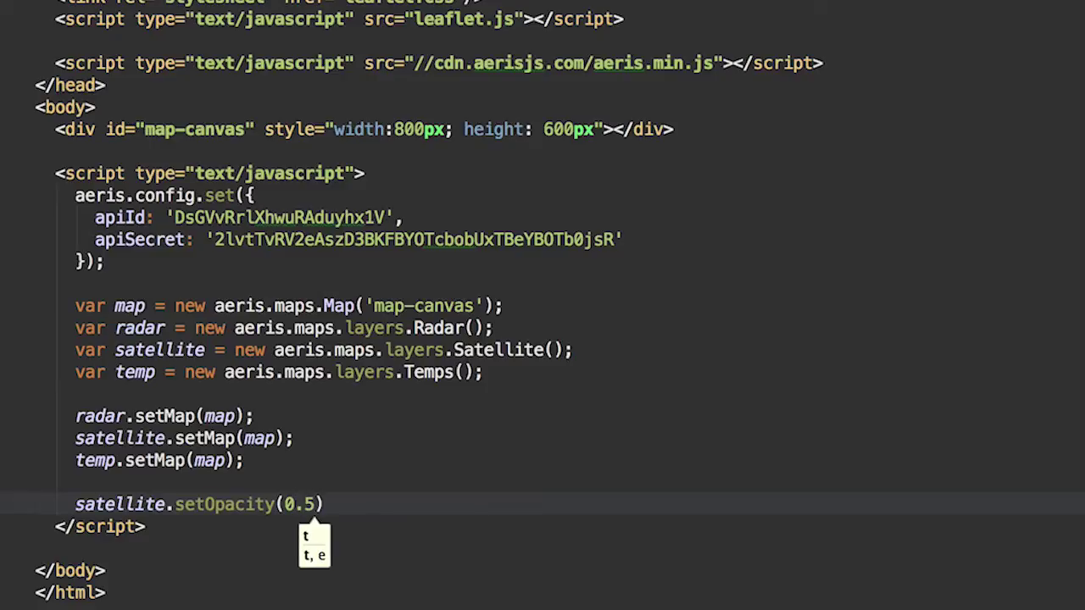
text())
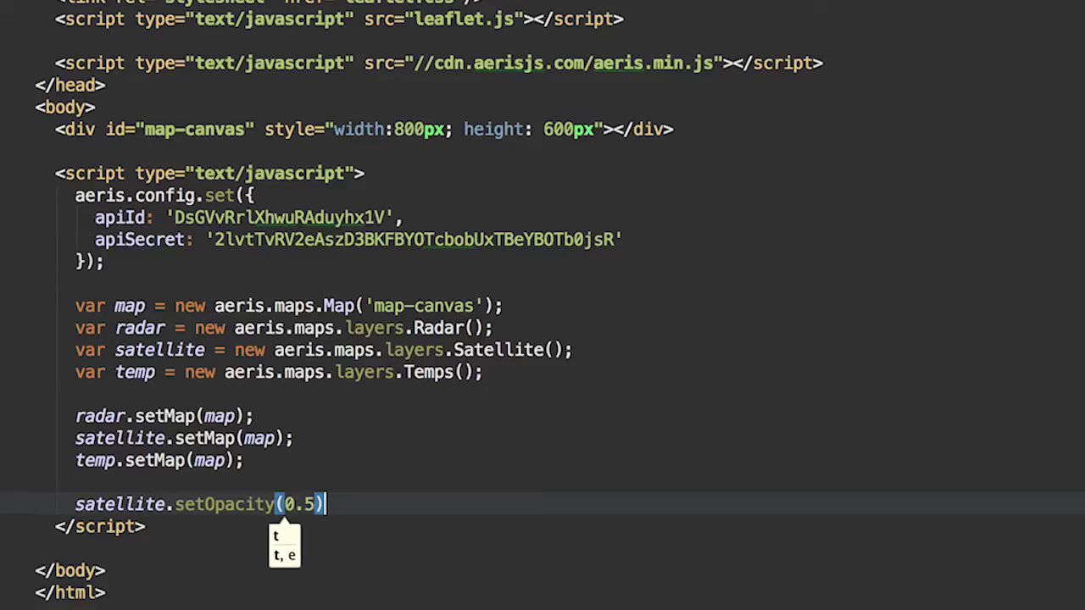
text(;)
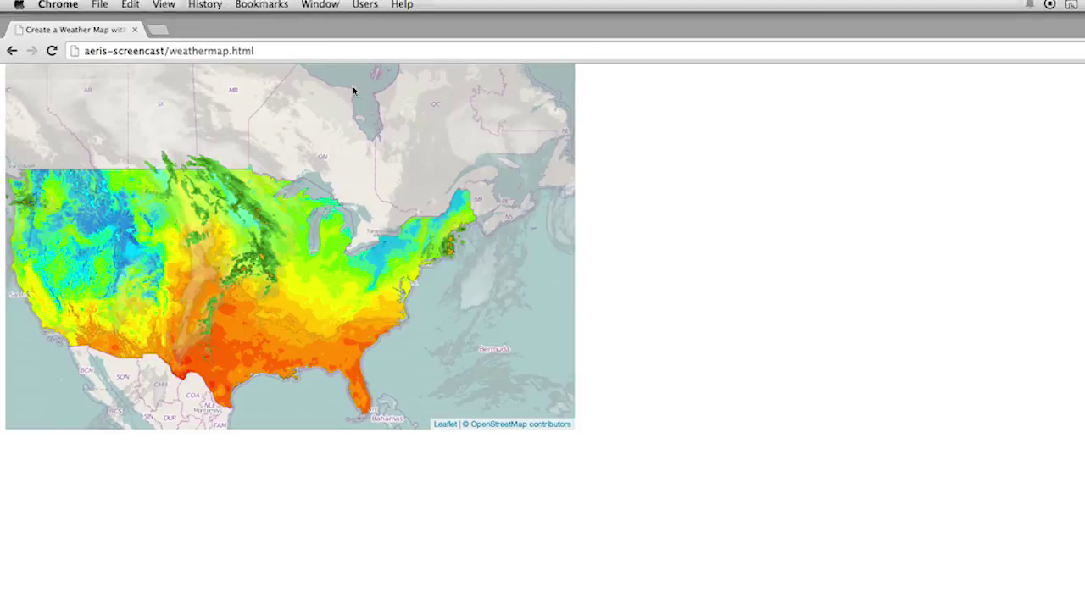
Step: Load demo.aerisjs.com and turn on the Radar, Humidity, Heat Index and Dewpoints overlays
text(demo.)
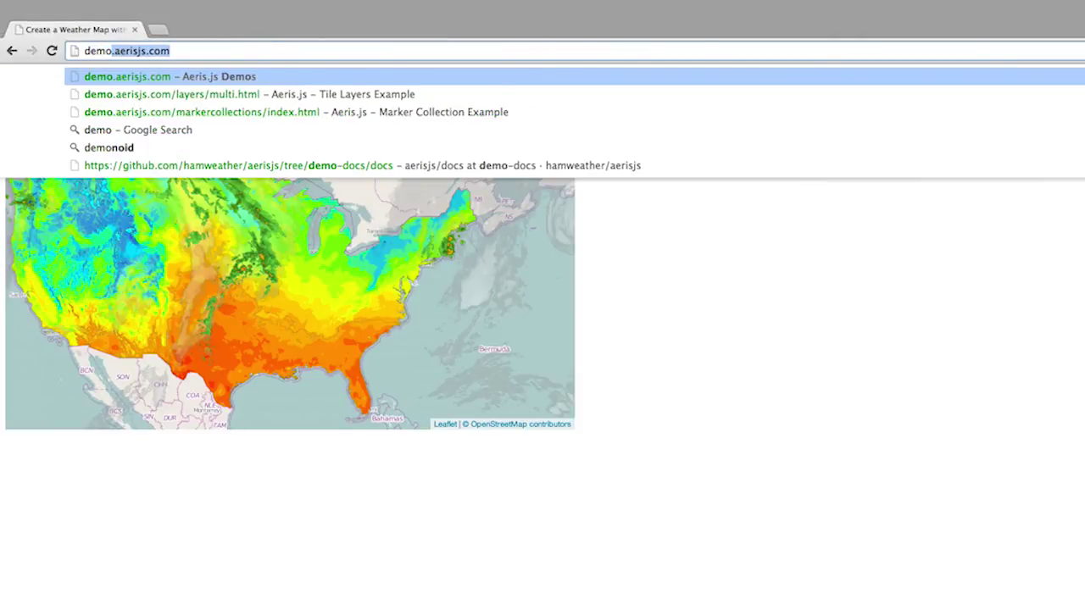
text(aerisjs.com)
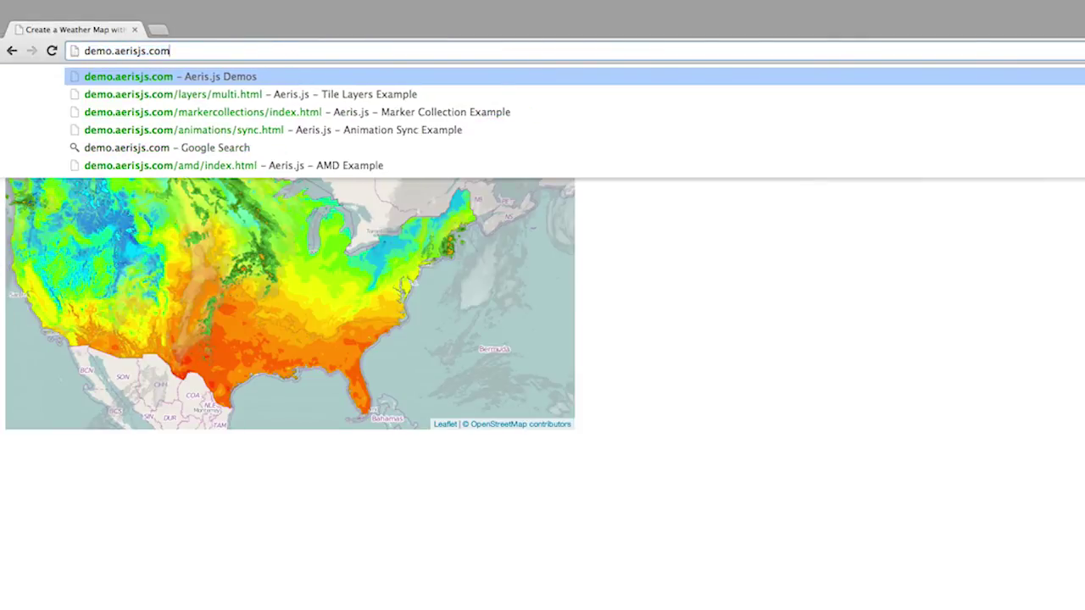
key(Return)
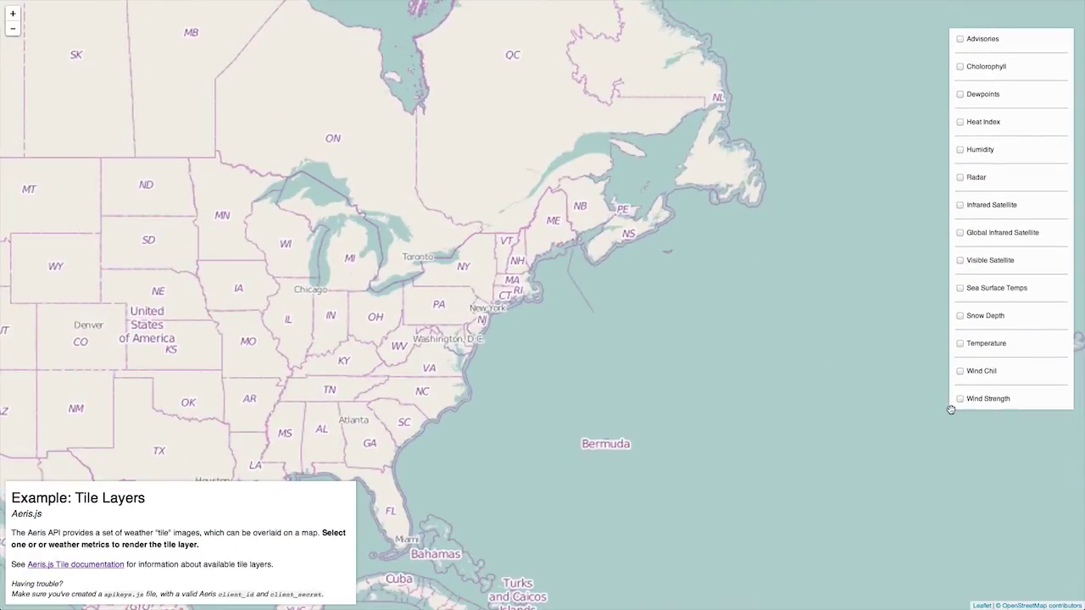
click(959, 178)
click(959, 149)
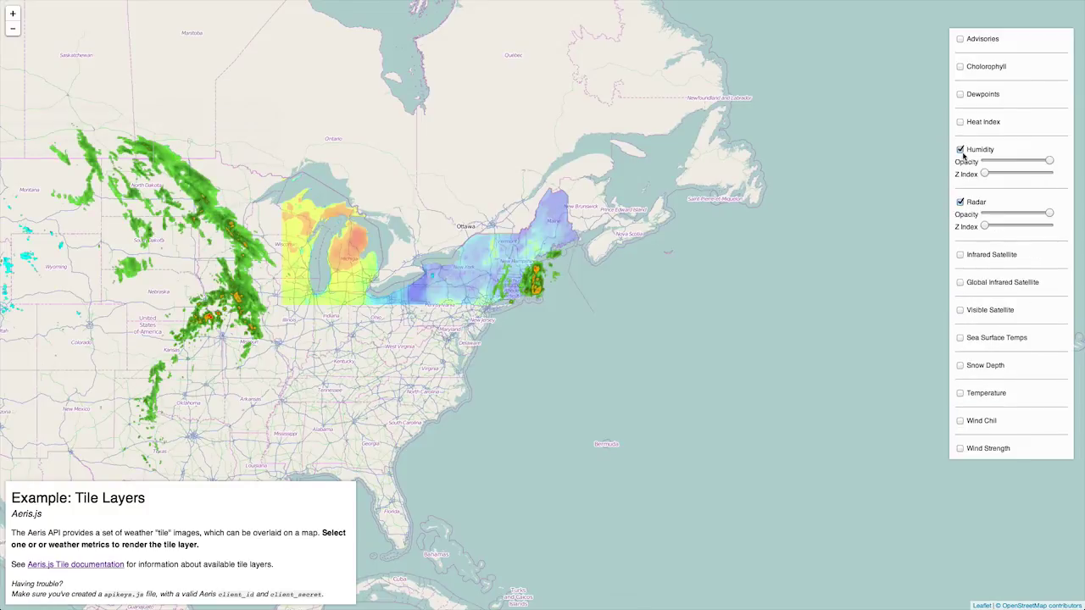
click(960, 121)
click(960, 95)
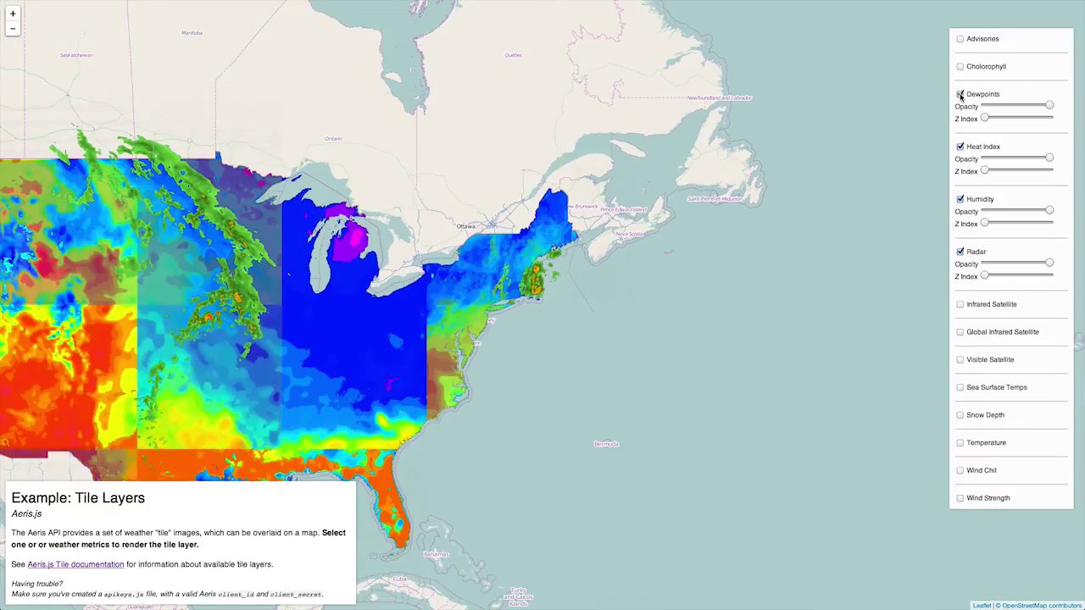
Step: Turn off the Dewpoints, Heat Index, Humidity and Radar overlays again
click(960, 94)
click(959, 122)
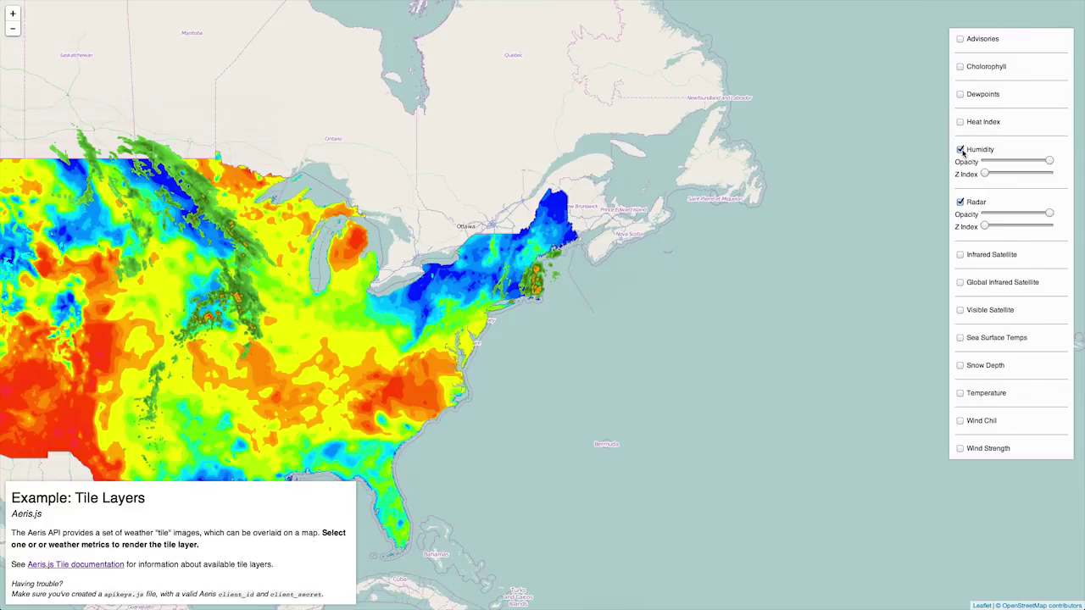
click(959, 149)
click(959, 177)
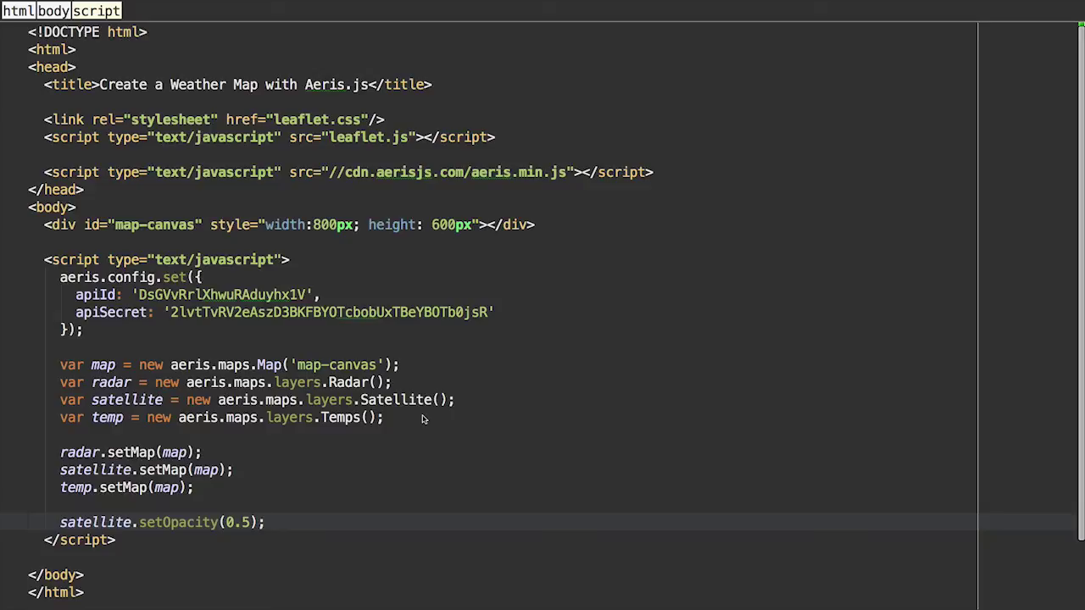
Step: Point out the radar layer line in the finished script
click(449, 383)
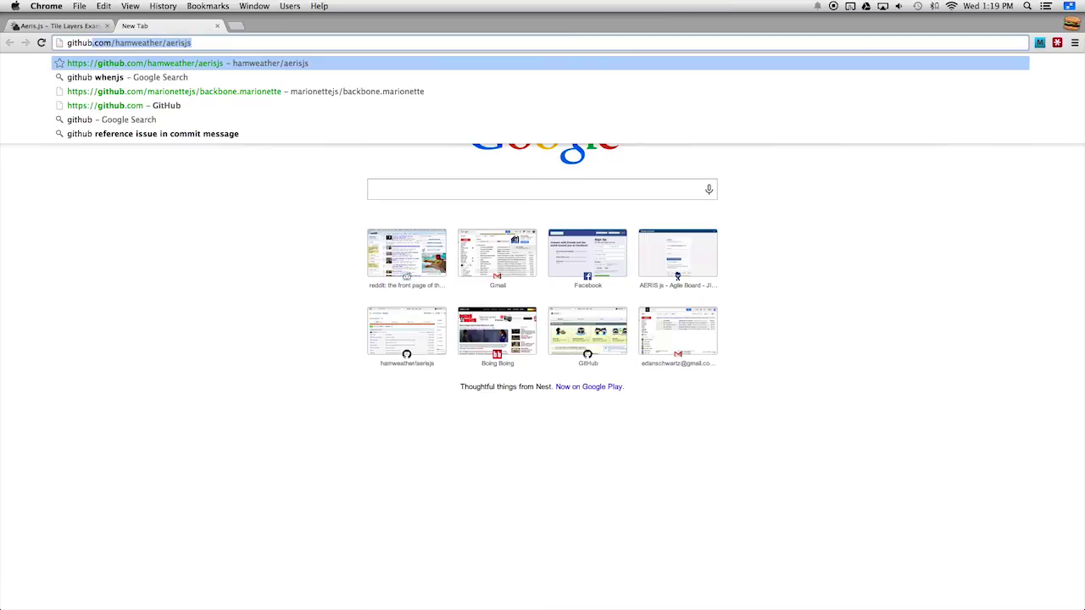
Step: Load github.com/hamweather/aerisjs, browse its src folder and Releases, then return to the repository root
key(Right)
key(Return)
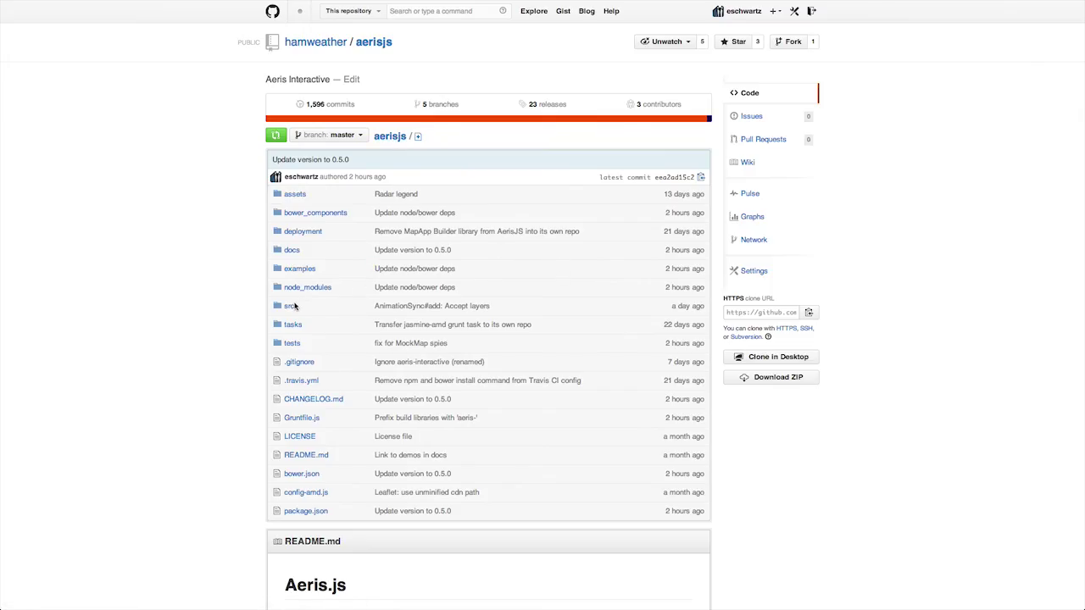
click(290, 307)
click(370, 45)
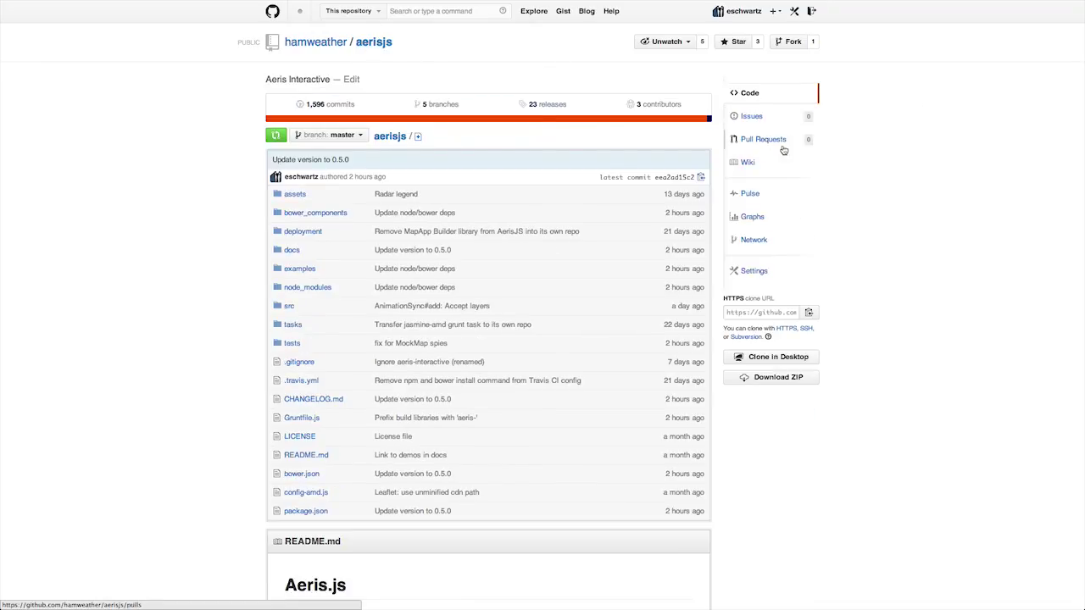
click(548, 104)
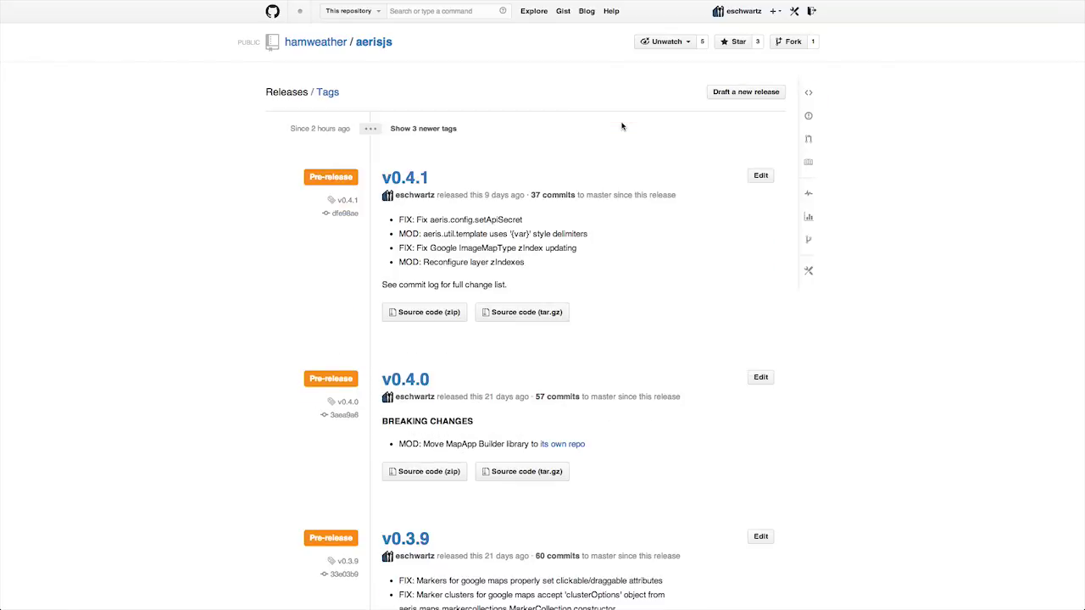
click(388, 42)
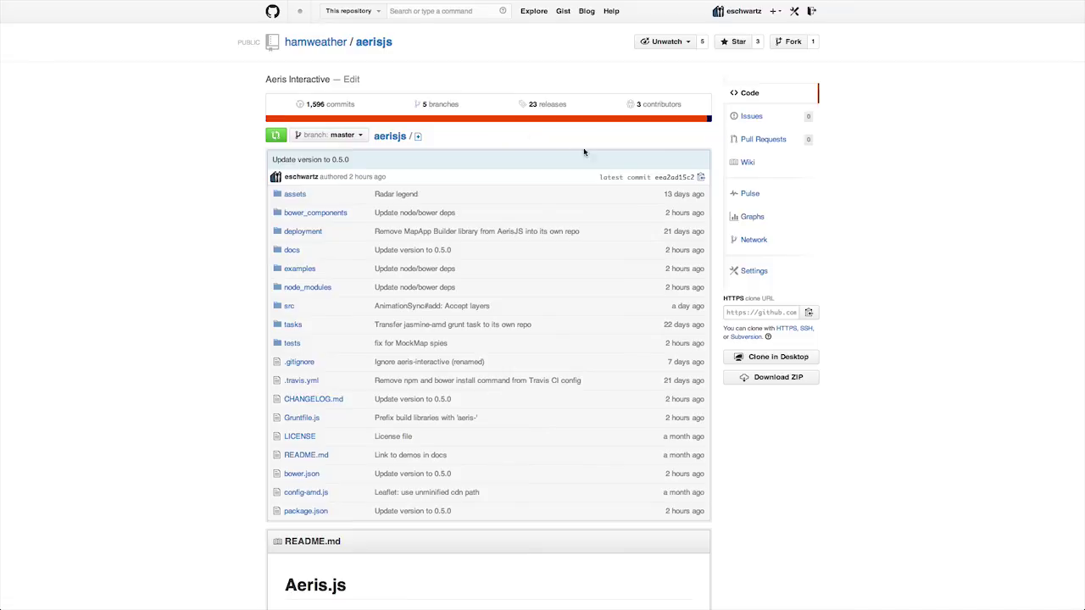